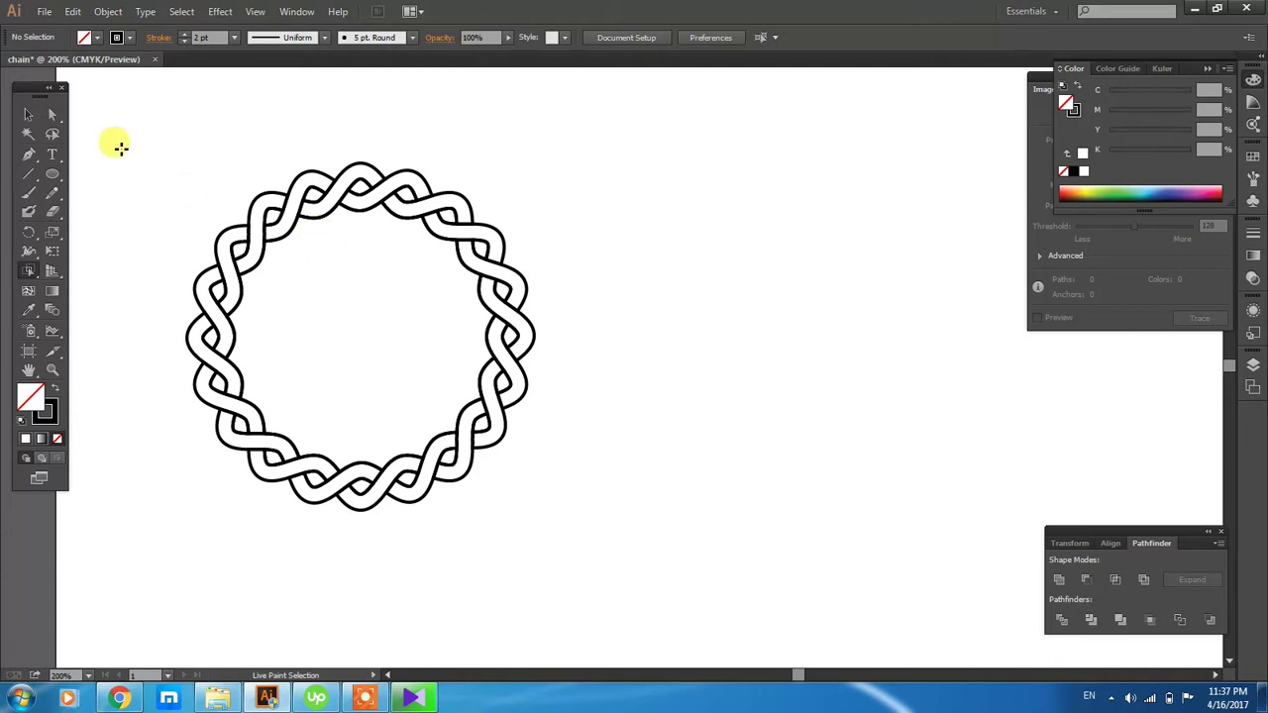
Step: Create a new A4 landscape document named CHAIN
click(44, 12)
click(70, 31)
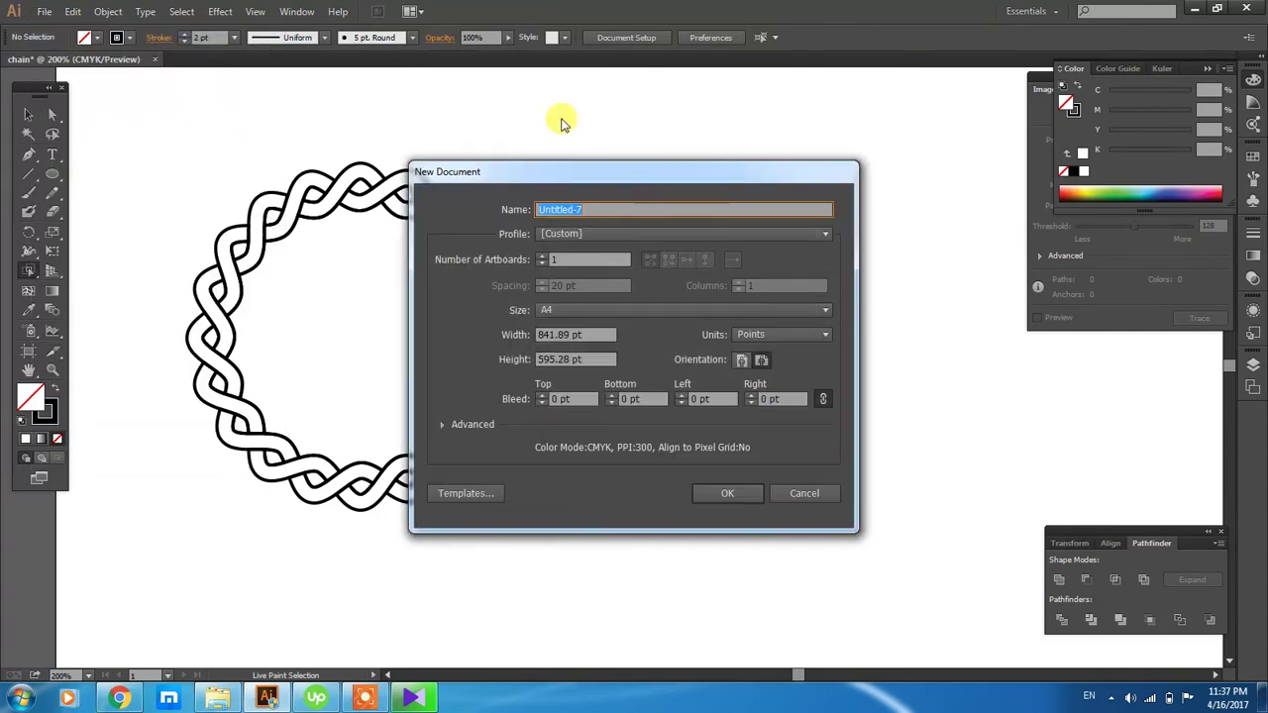
text(CHAIN)
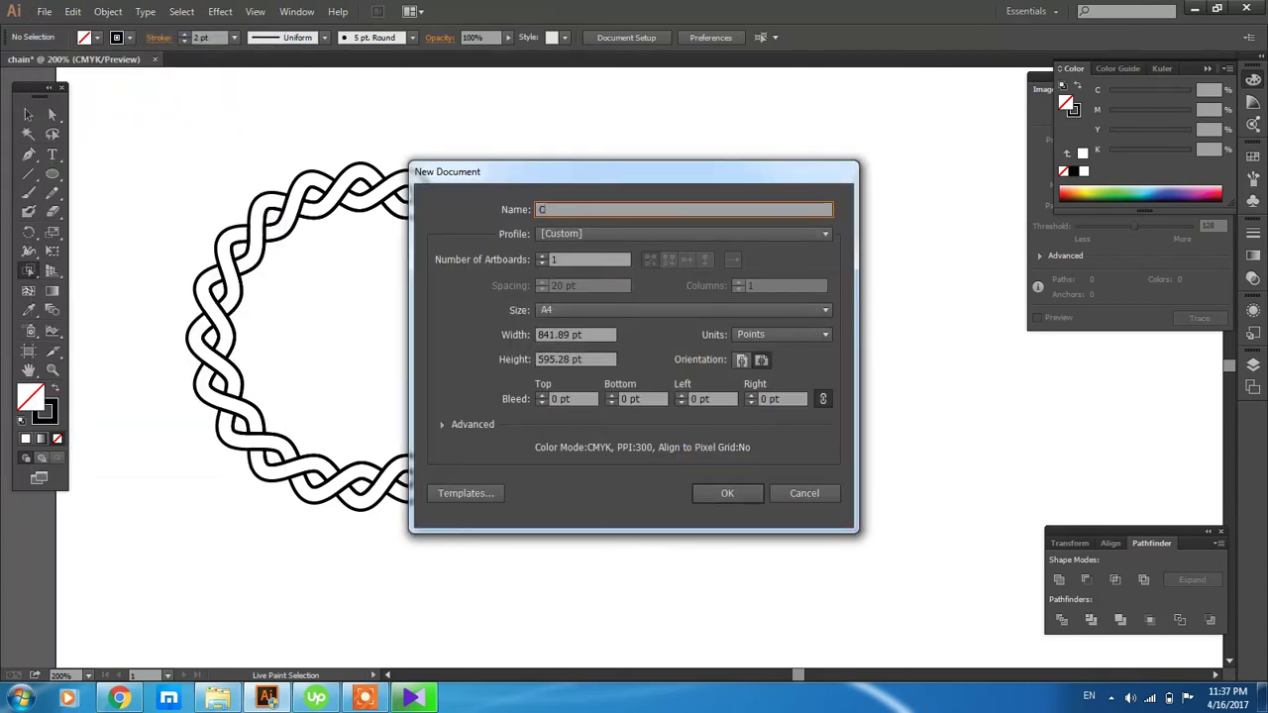
click(717, 492)
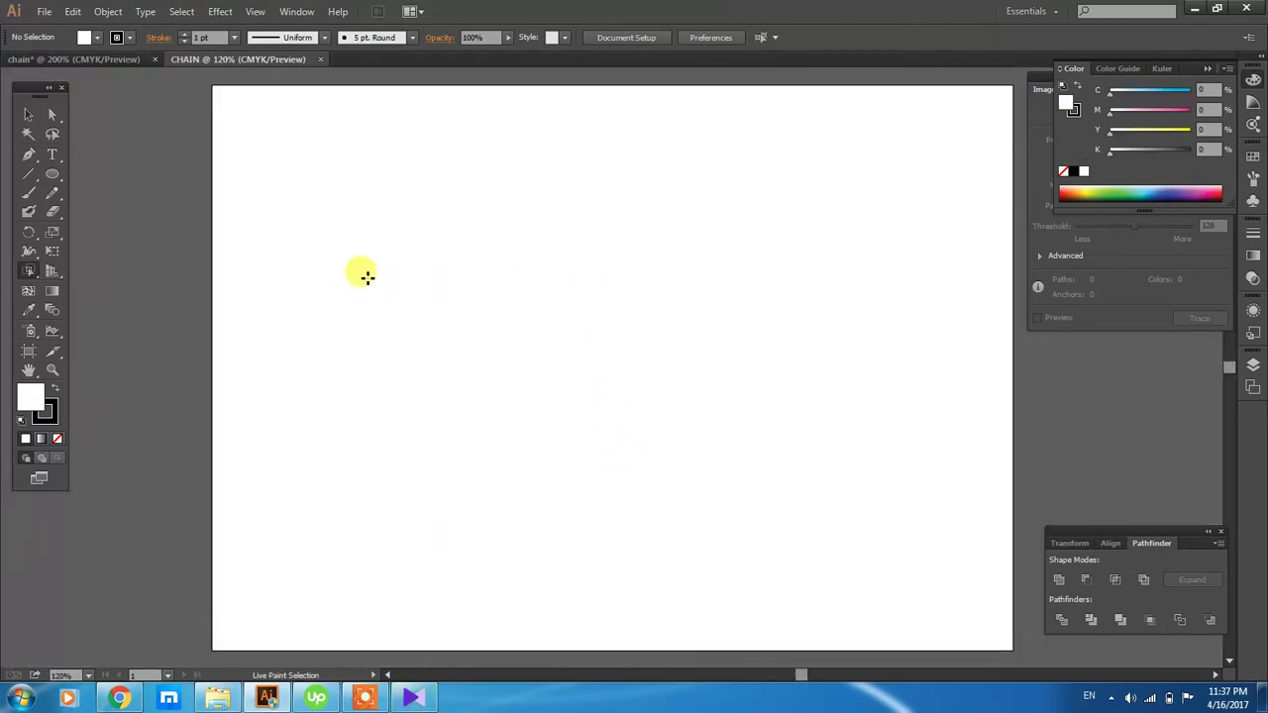
Step: Draw a perfect circle about 265 pt across in the middle of the artboard
click(52, 174)
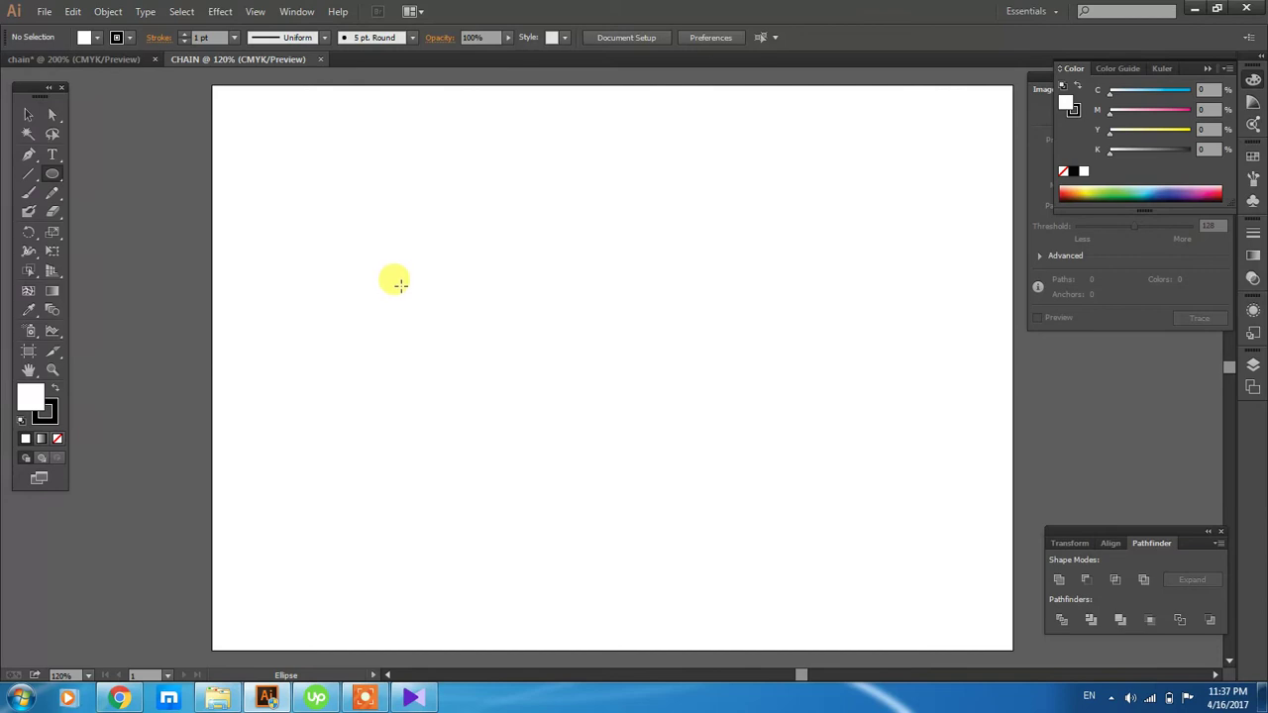
drag(495, 225, 749, 477)
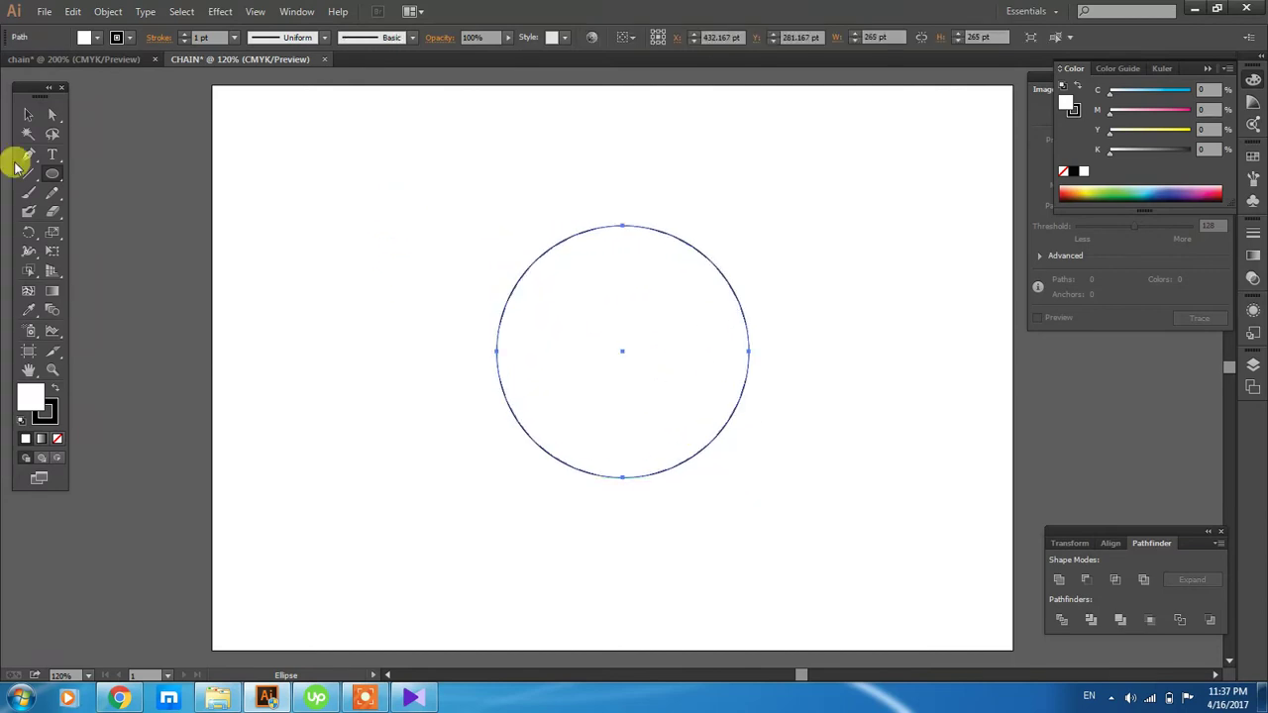
key(v)
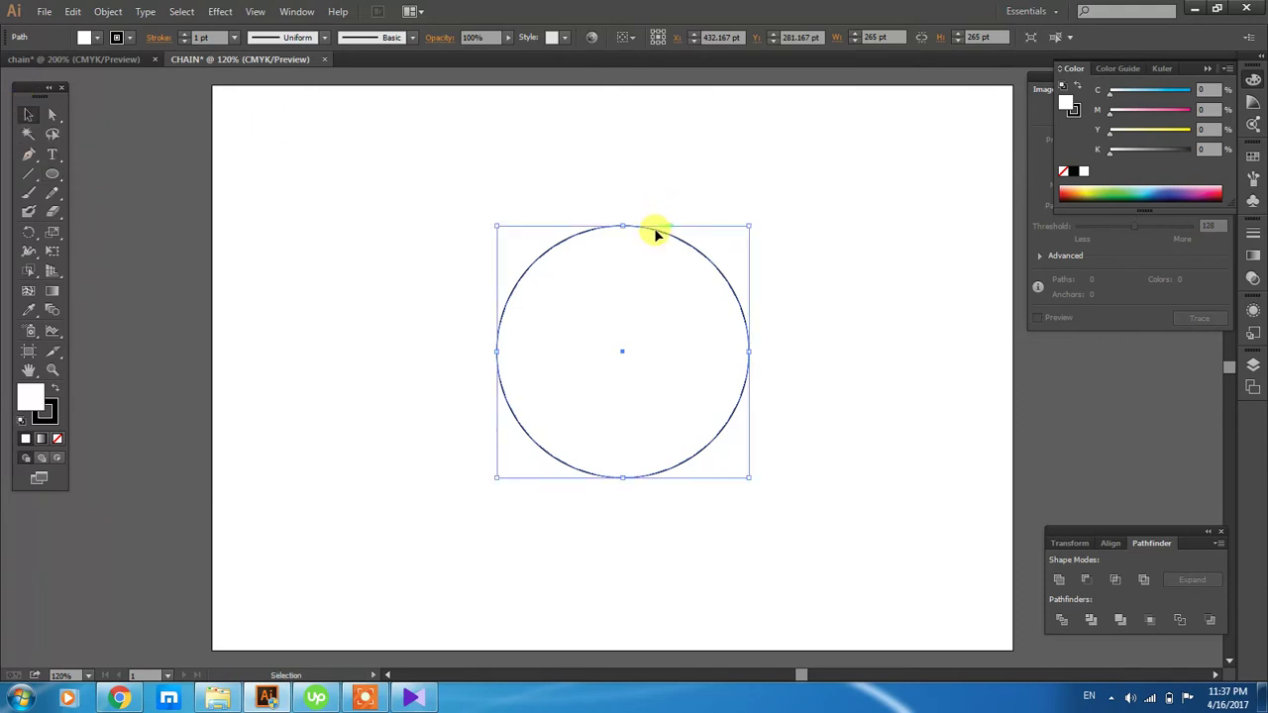
Step: Apply a smooth Zig Zag effect with 10 pt size and 4 ridges to the circle
click(222, 14)
mouse_move(268, 140)
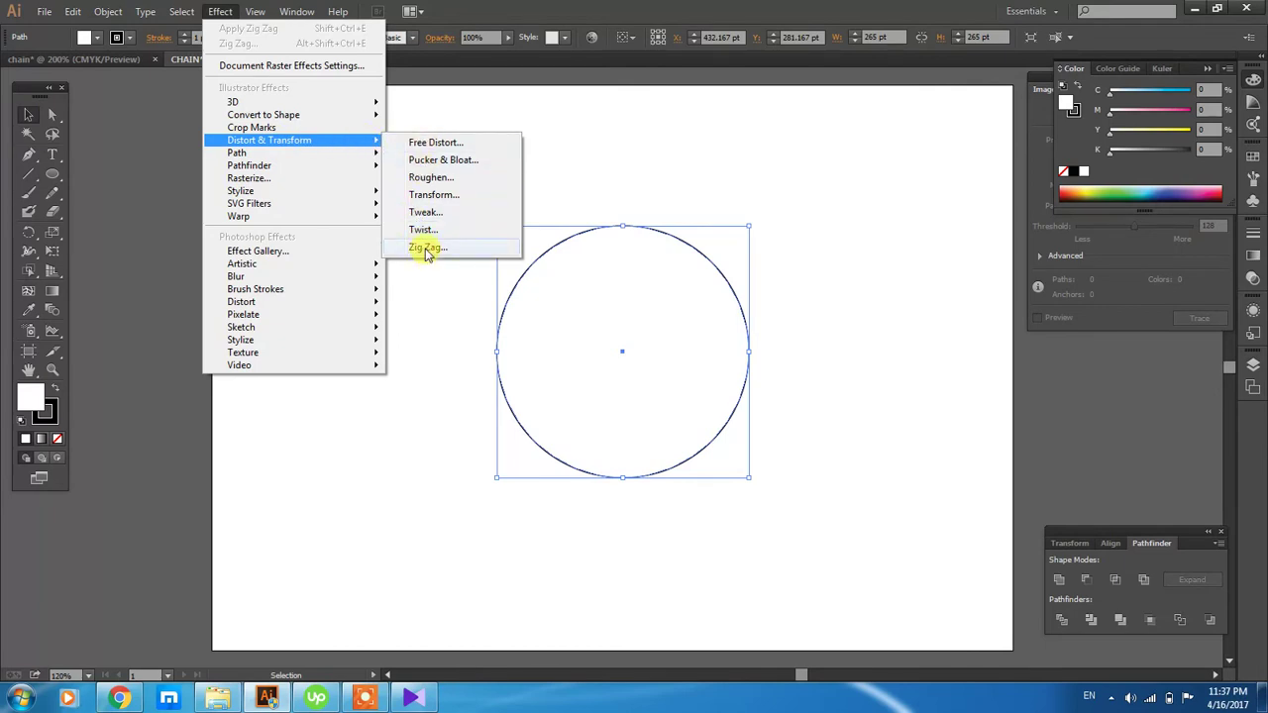
click(426, 250)
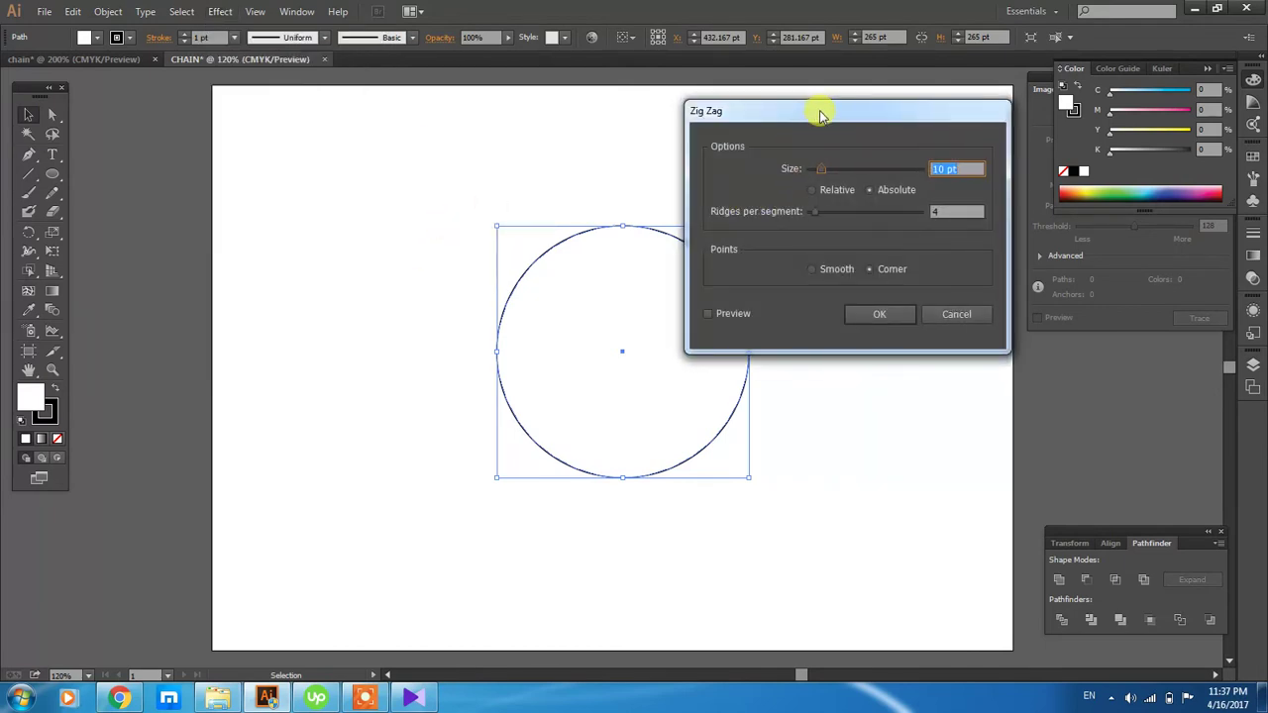
mouse_move(820, 116)
mouse_down()
mouse_move(840, 148)
mouse_move(950, 202)
mouse_up()
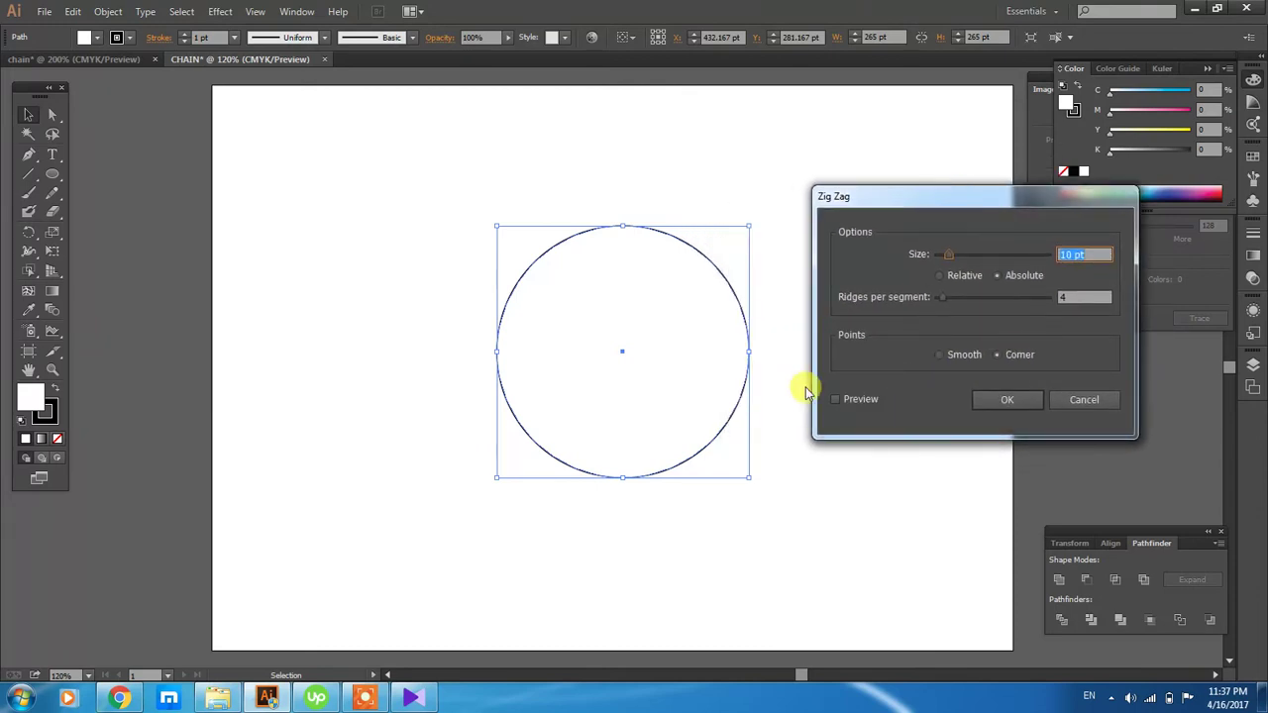
click(835, 400)
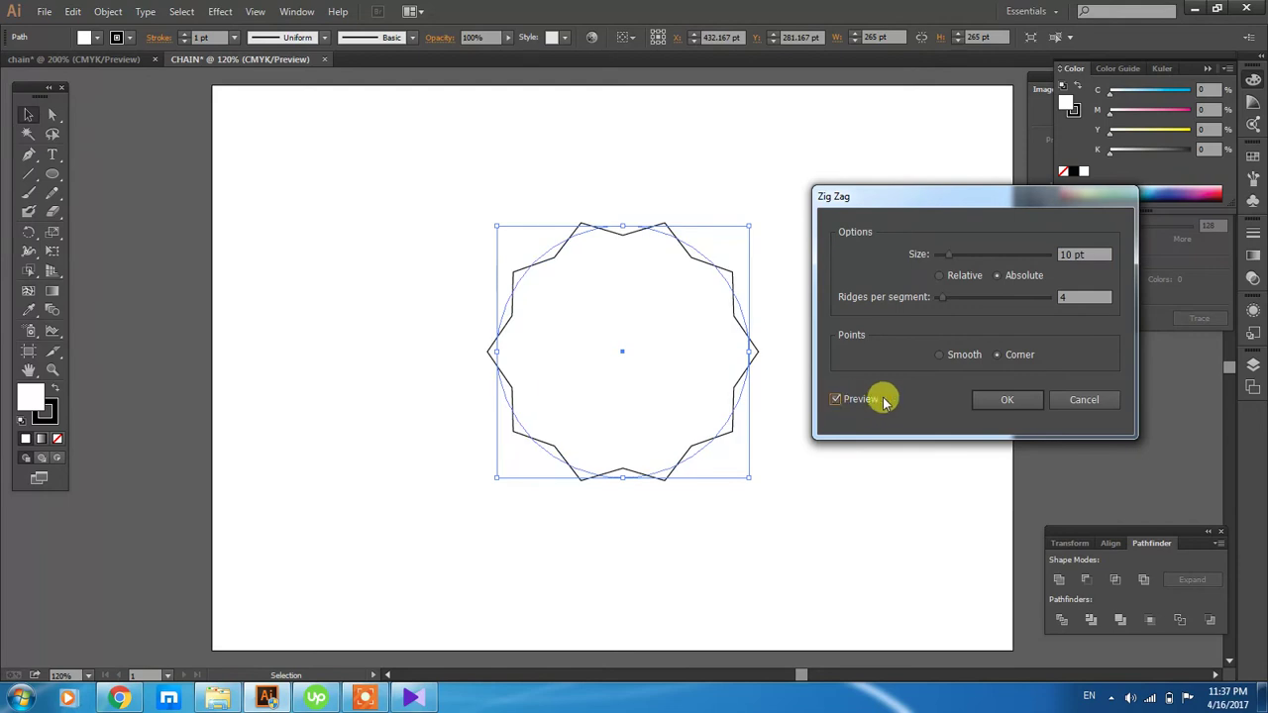
click(939, 356)
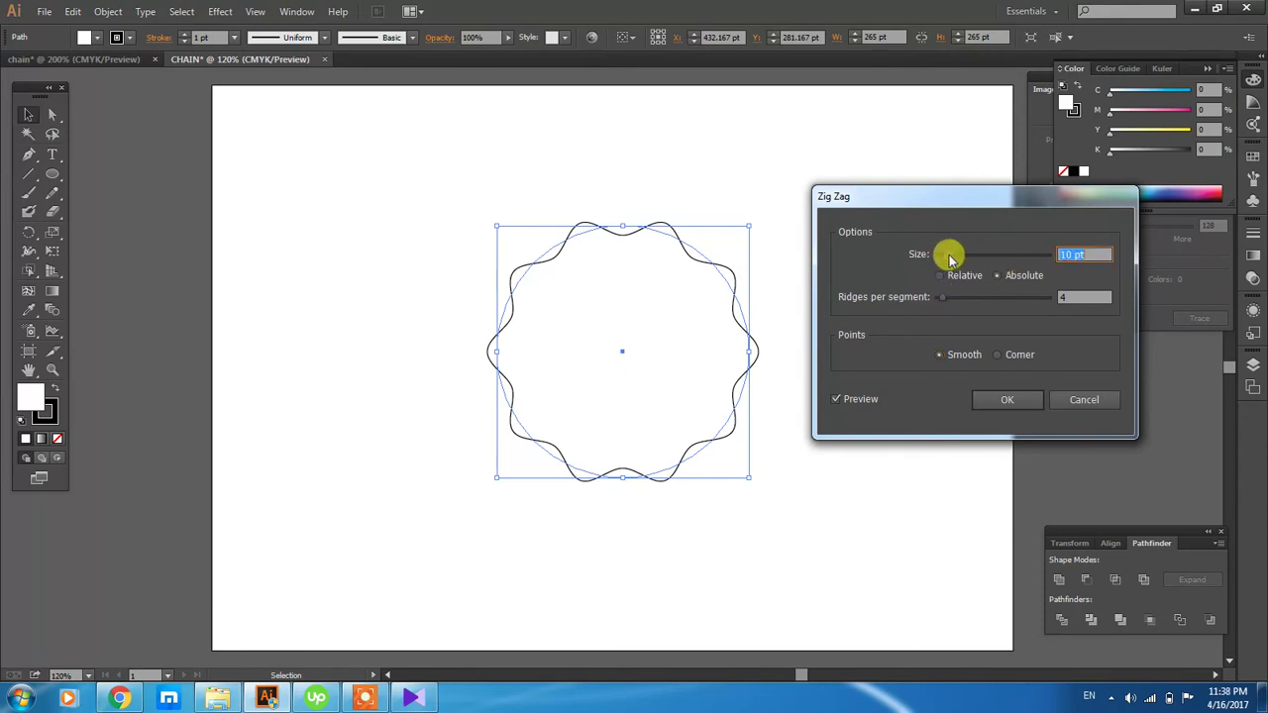
drag(949, 259, 946, 259)
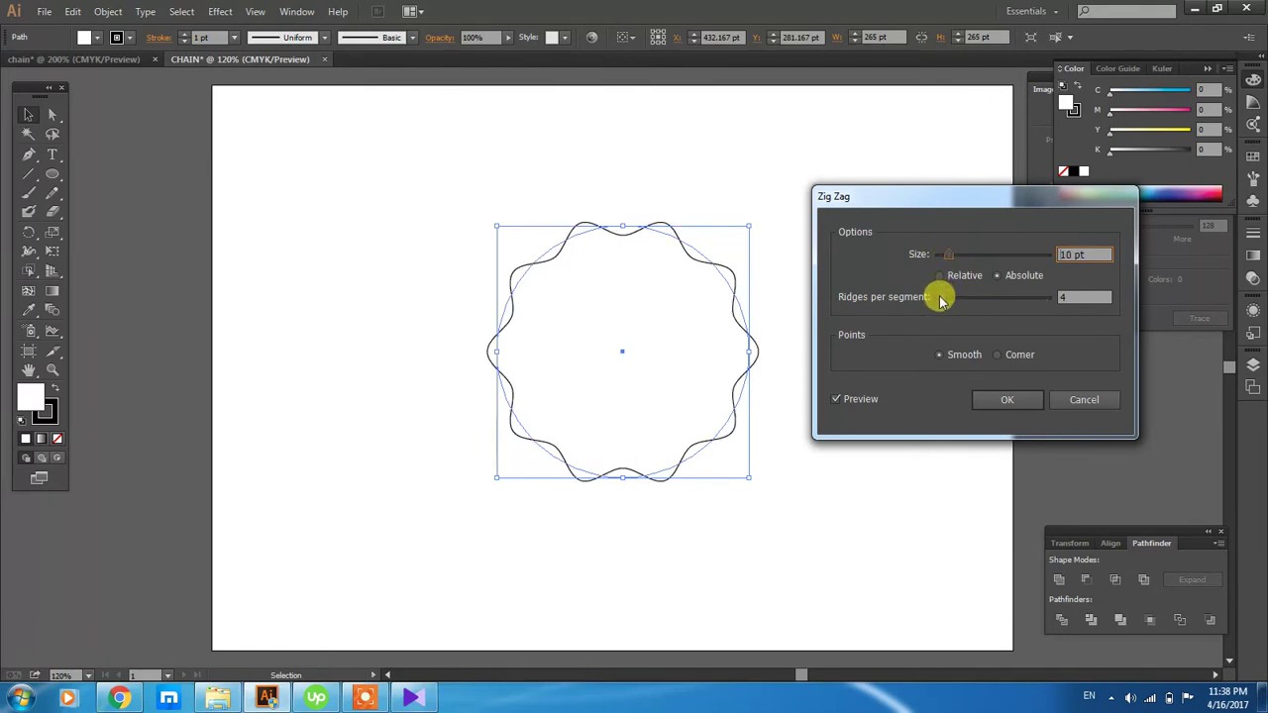
drag(941, 299, 947, 299)
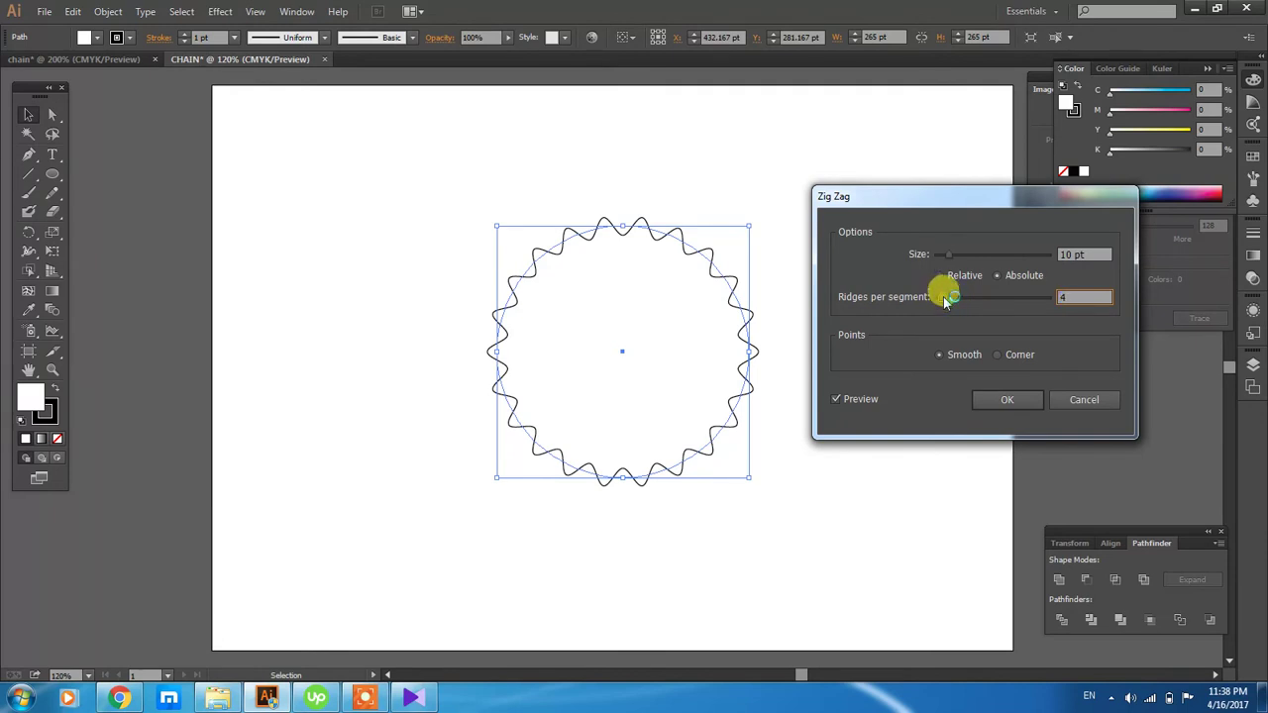
click(1001, 399)
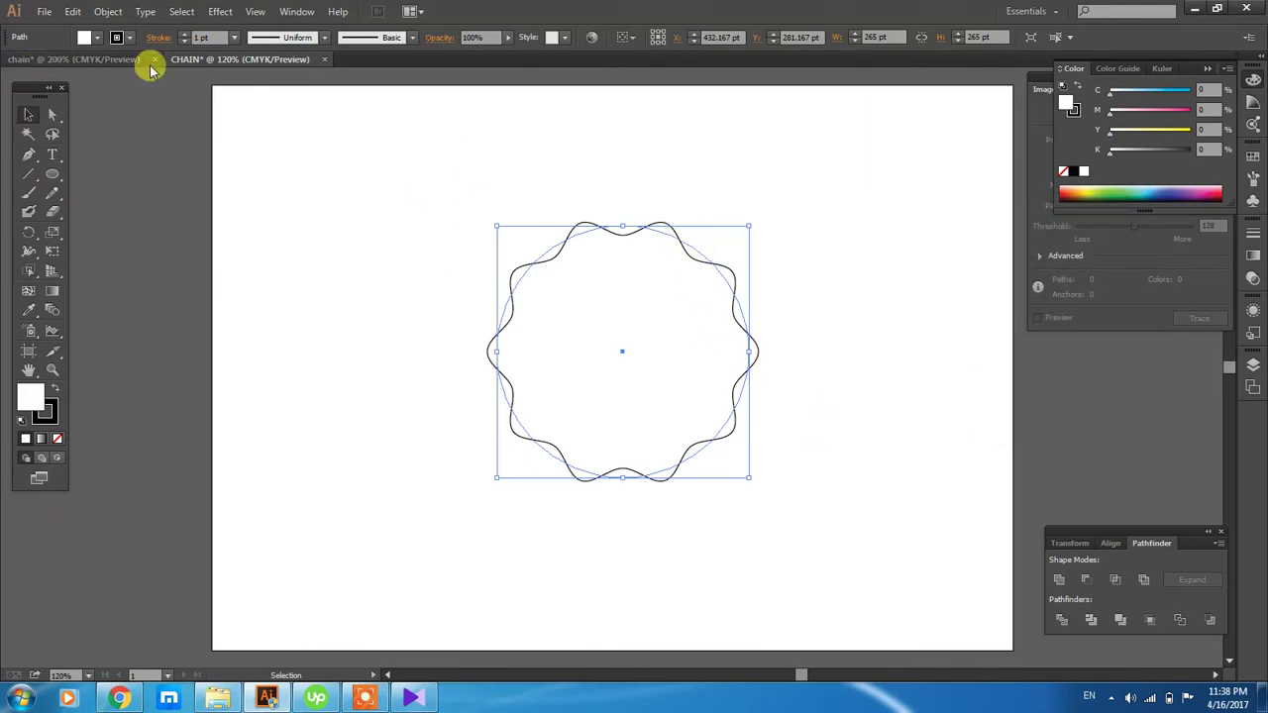
Step: Raise the wavy ring's stroke weight to 15 pt
click(186, 35)
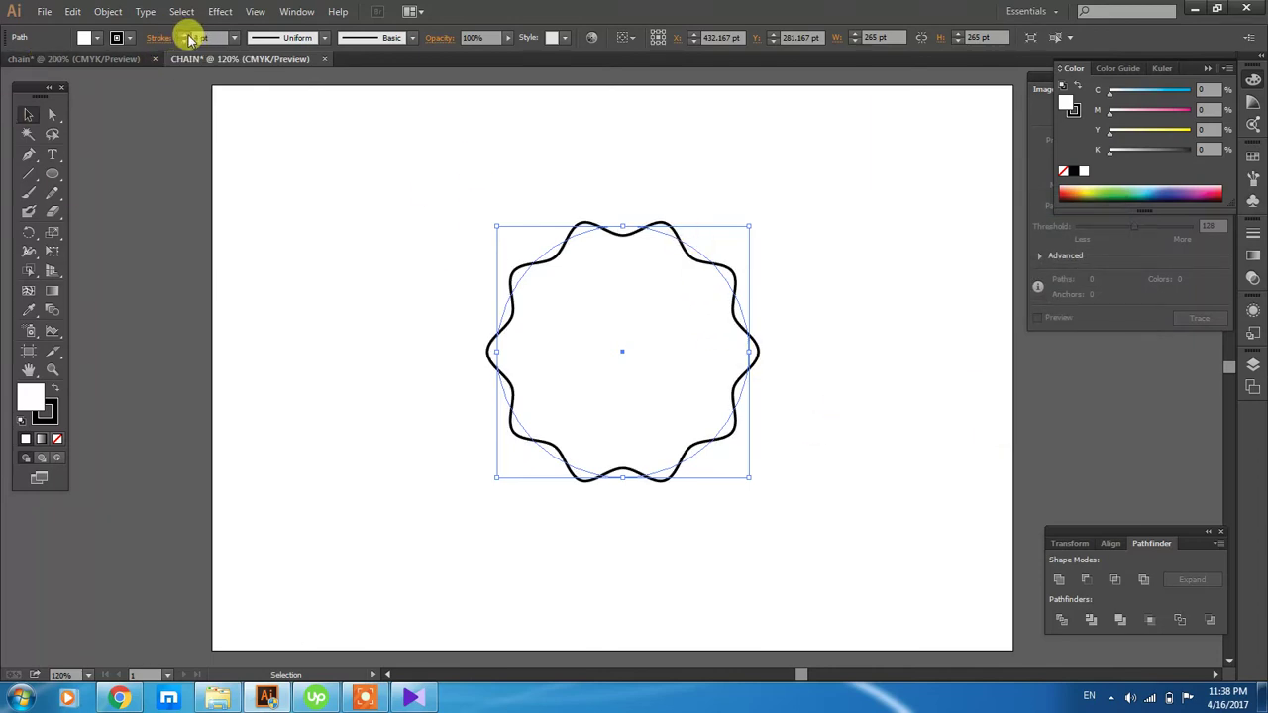
click(186, 34)
click(186, 35)
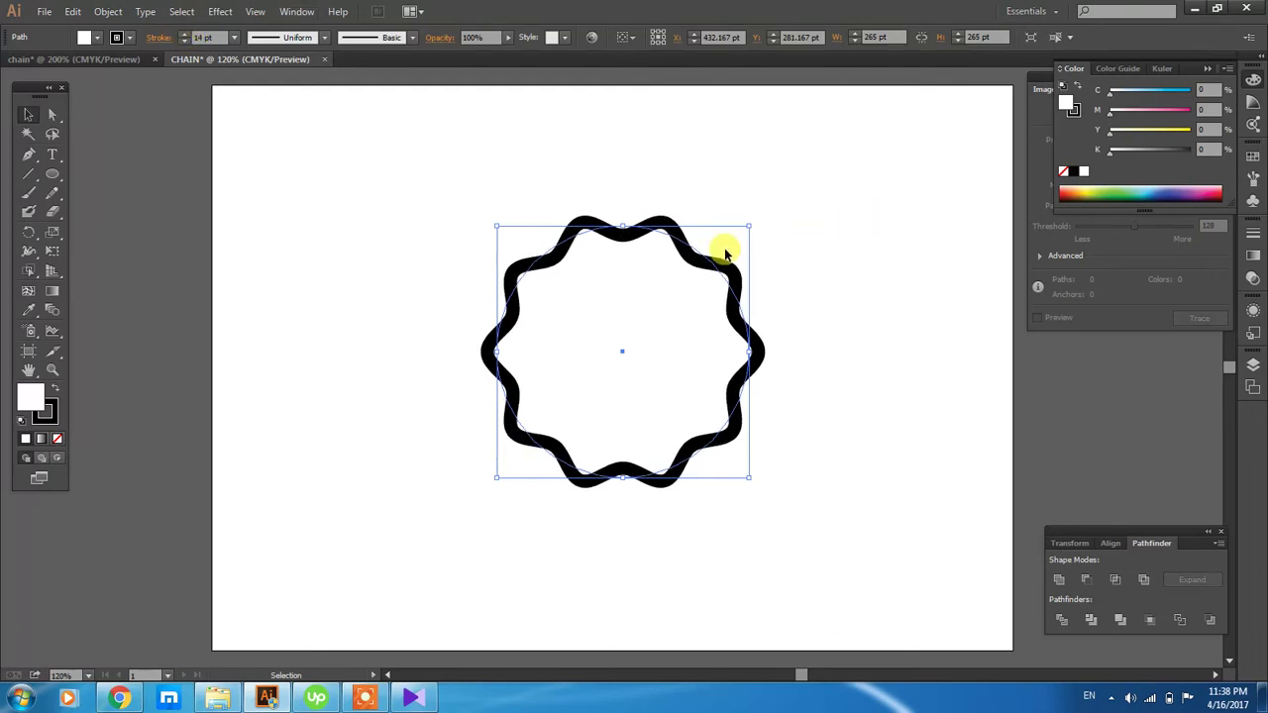
click(184, 35)
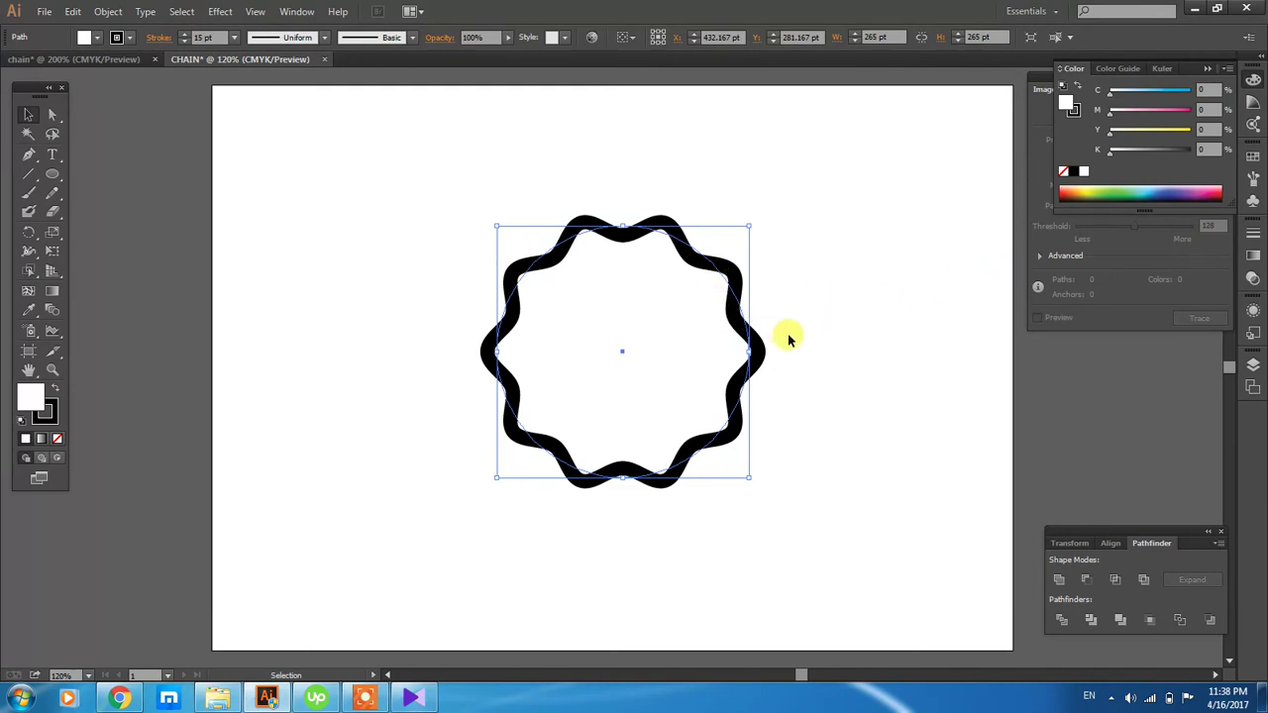
Step: Add a copy of the ring rotated about 10° so the two overlap
scroll(777, 321, up, 2)
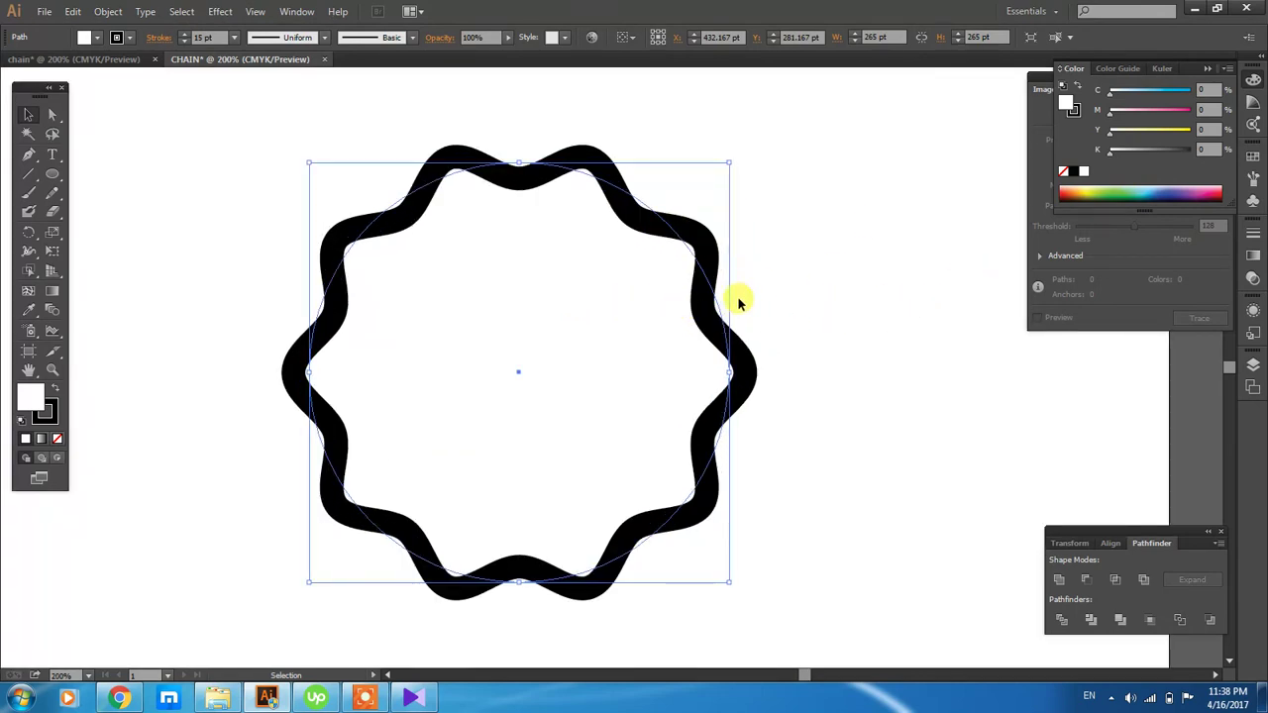
key(a)
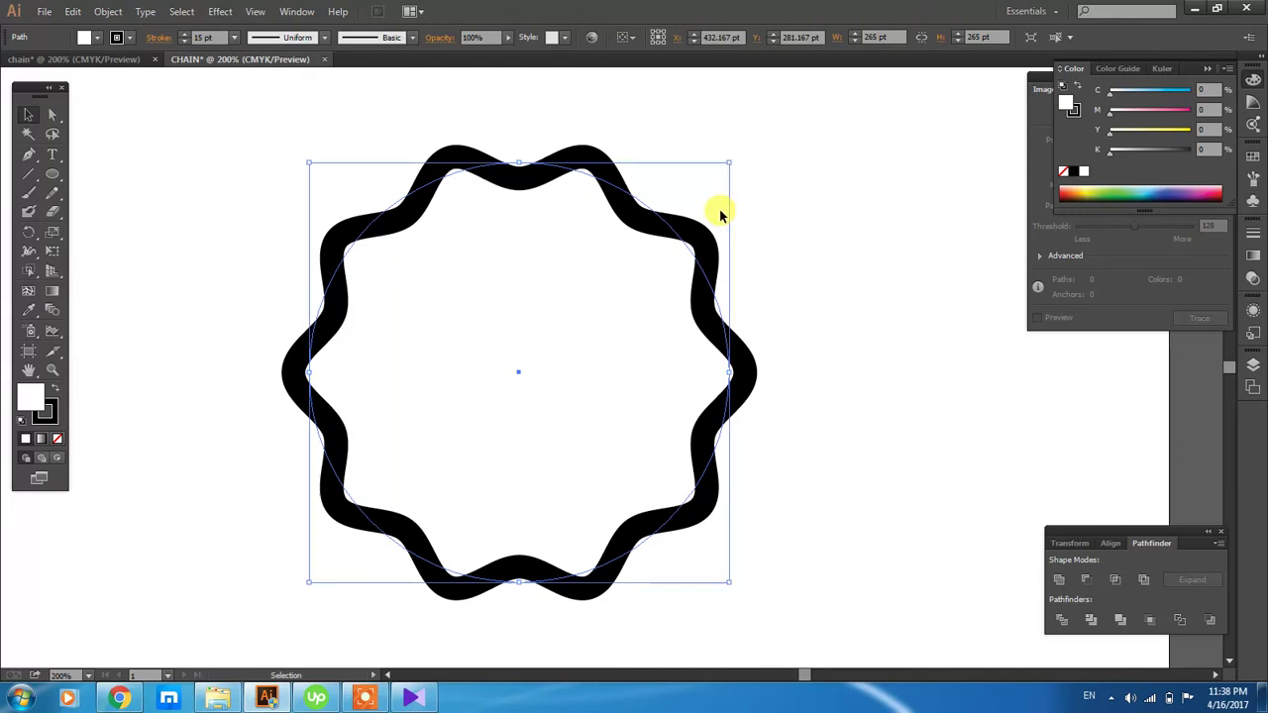
key(v)
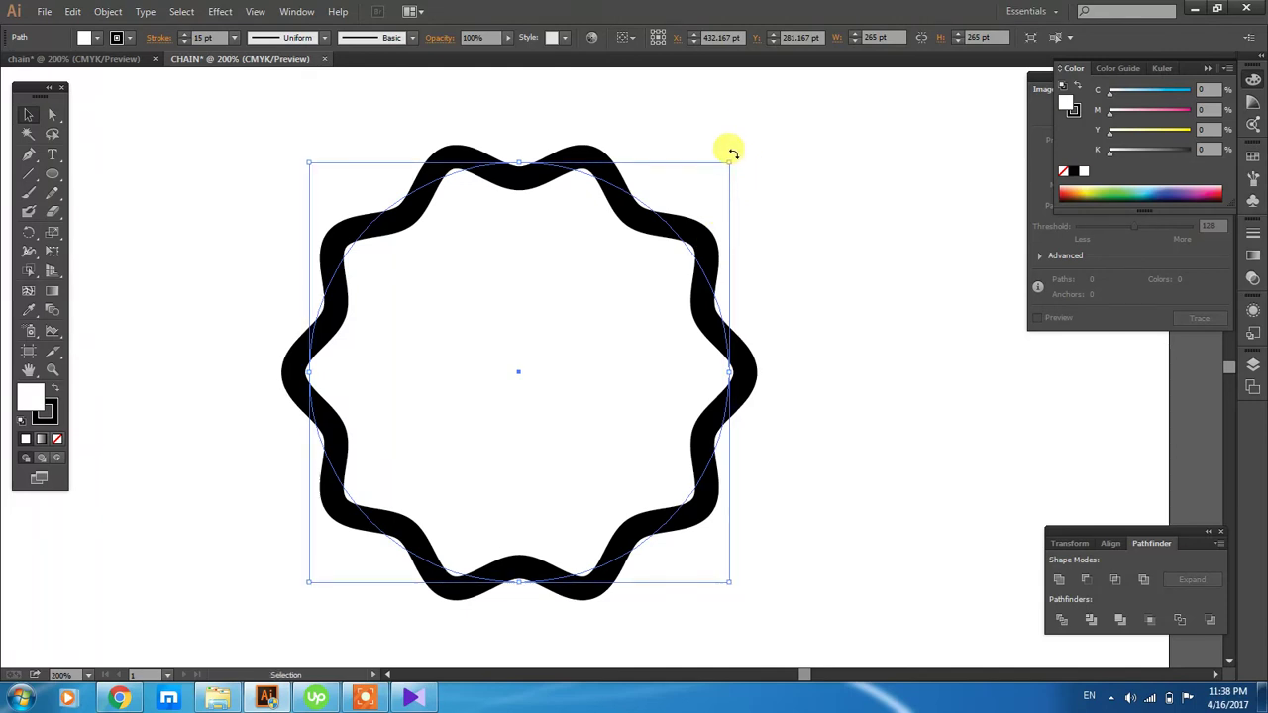
drag(730, 150, 661, 106)
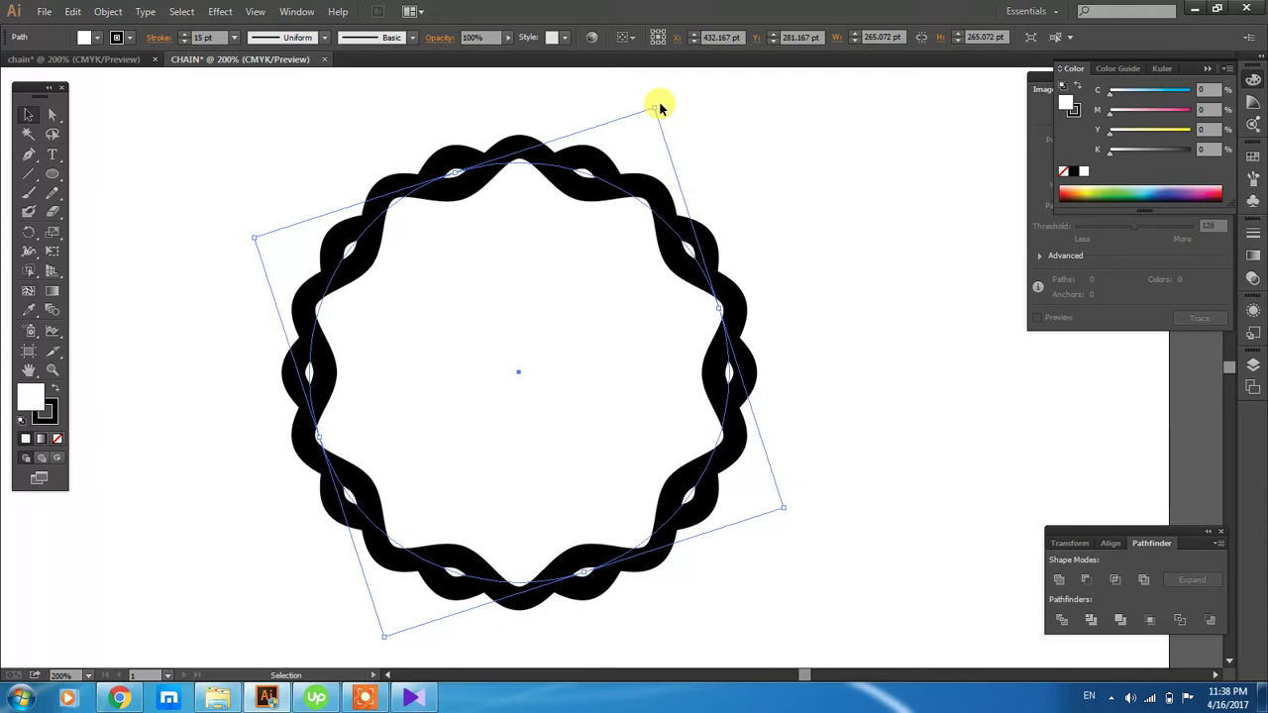
Step: Set the original ring's fill to None so the two rings interlace
click(261, 159)
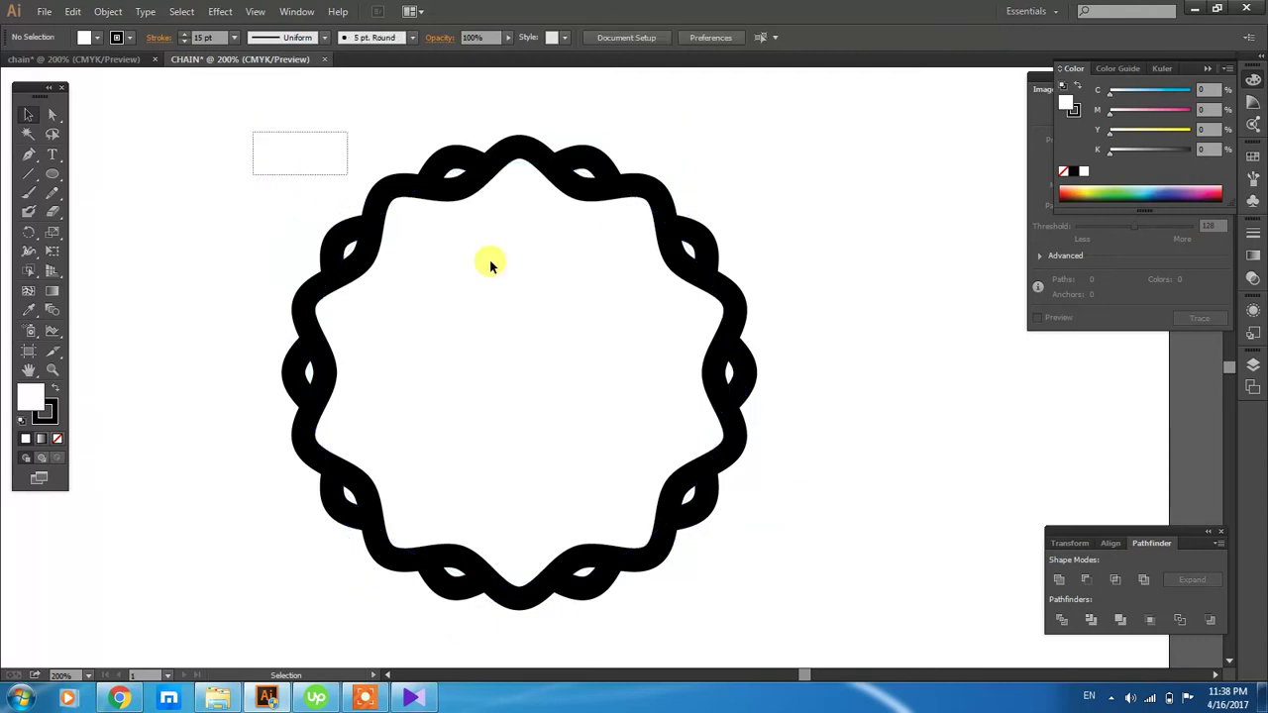
click(692, 453)
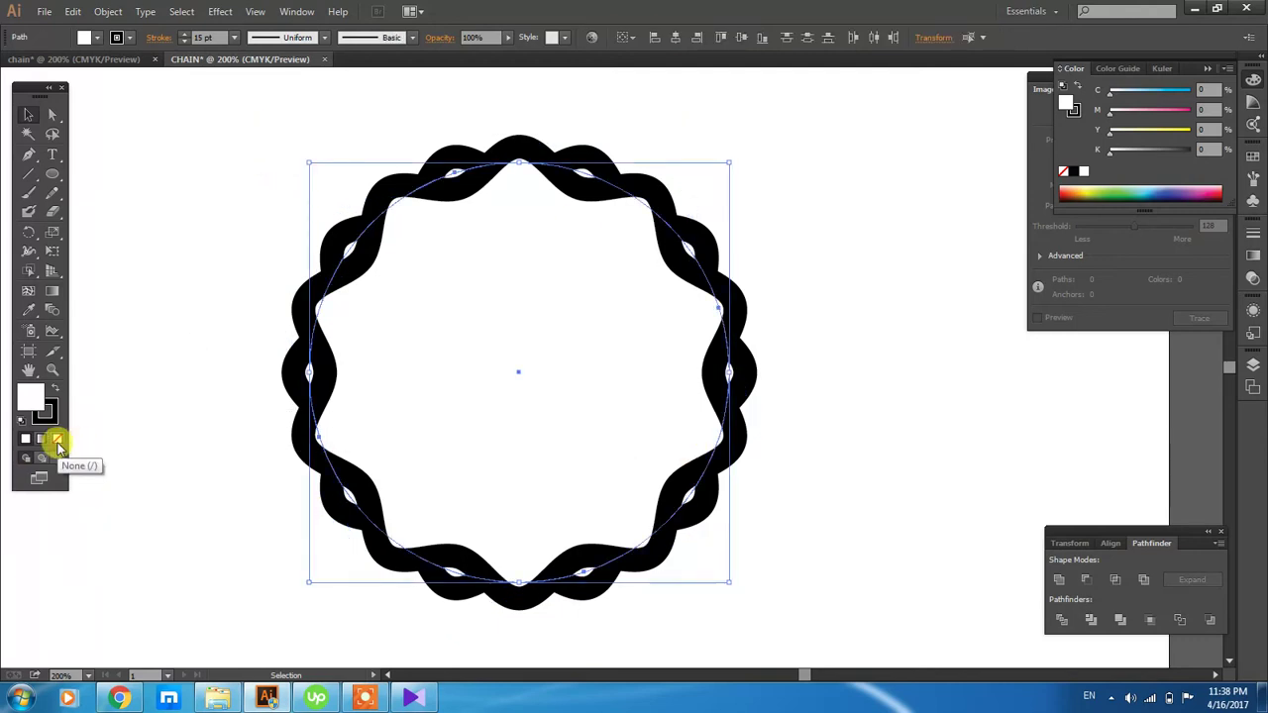
click(57, 442)
click(845, 365)
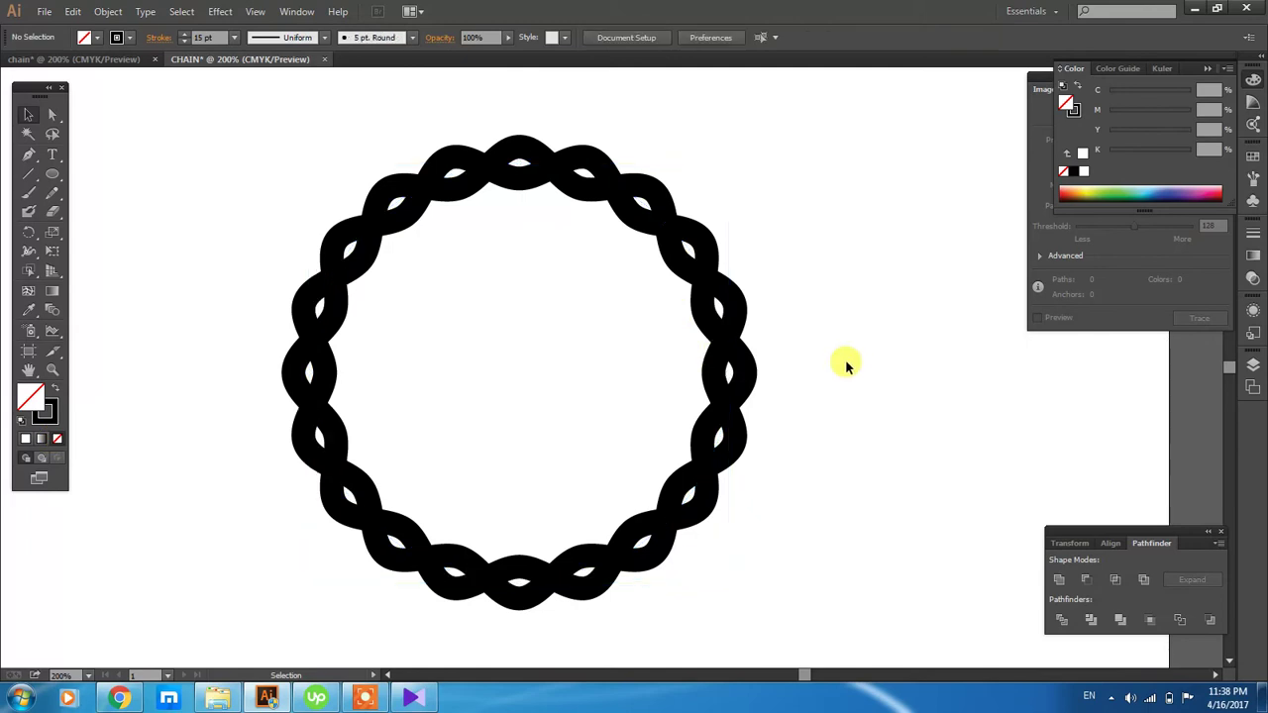
Step: Expand both rings' appearance, then expand fill and stroke into solid black shapes
drag(820, 516, 419, 185)
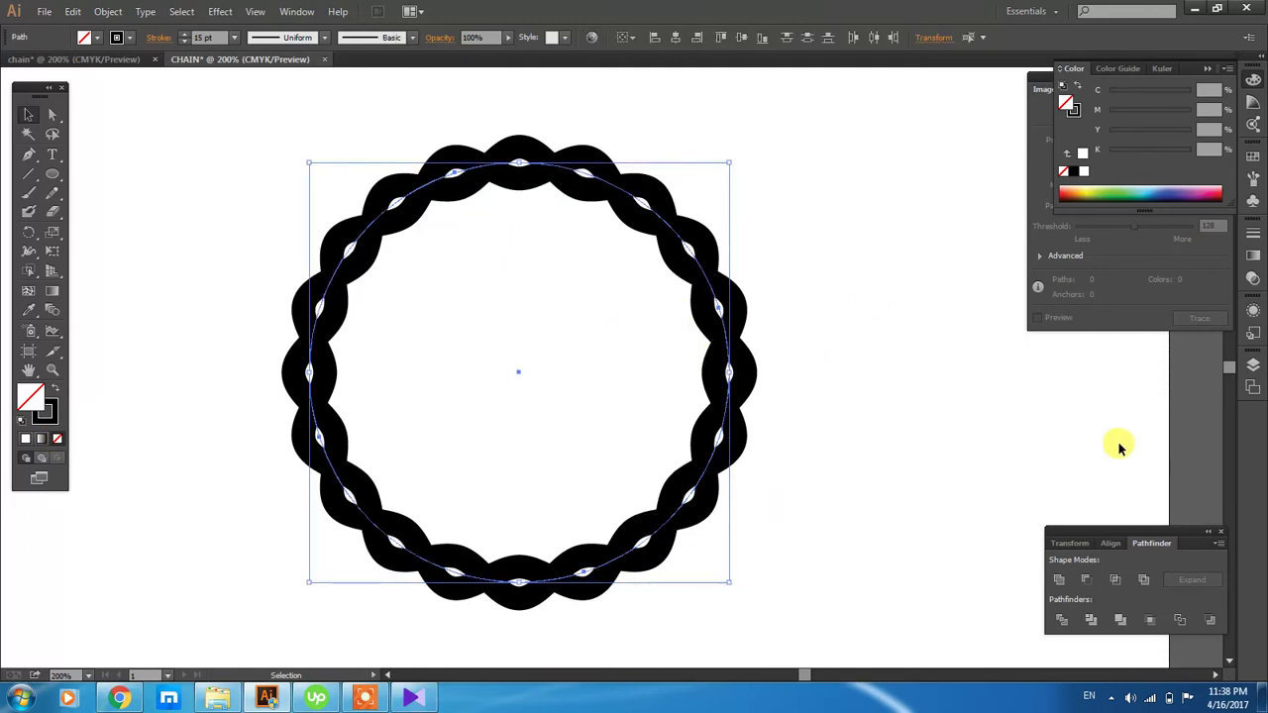
click(108, 11)
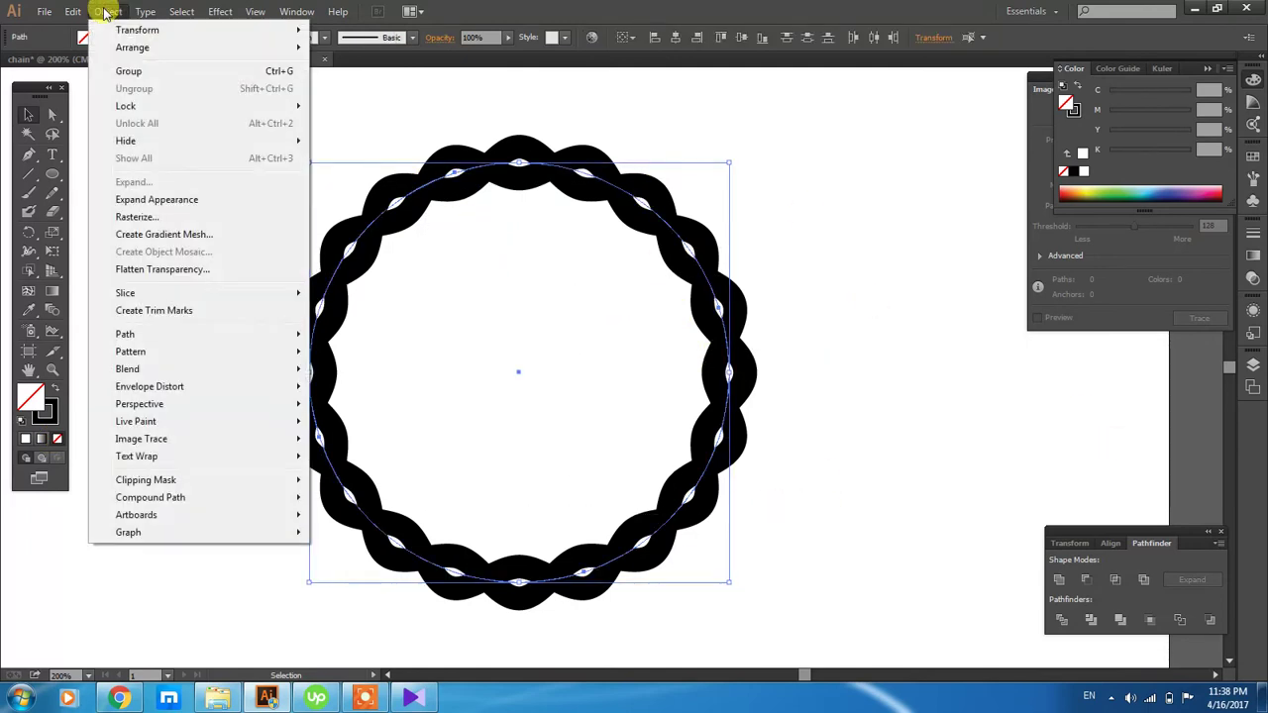
click(149, 199)
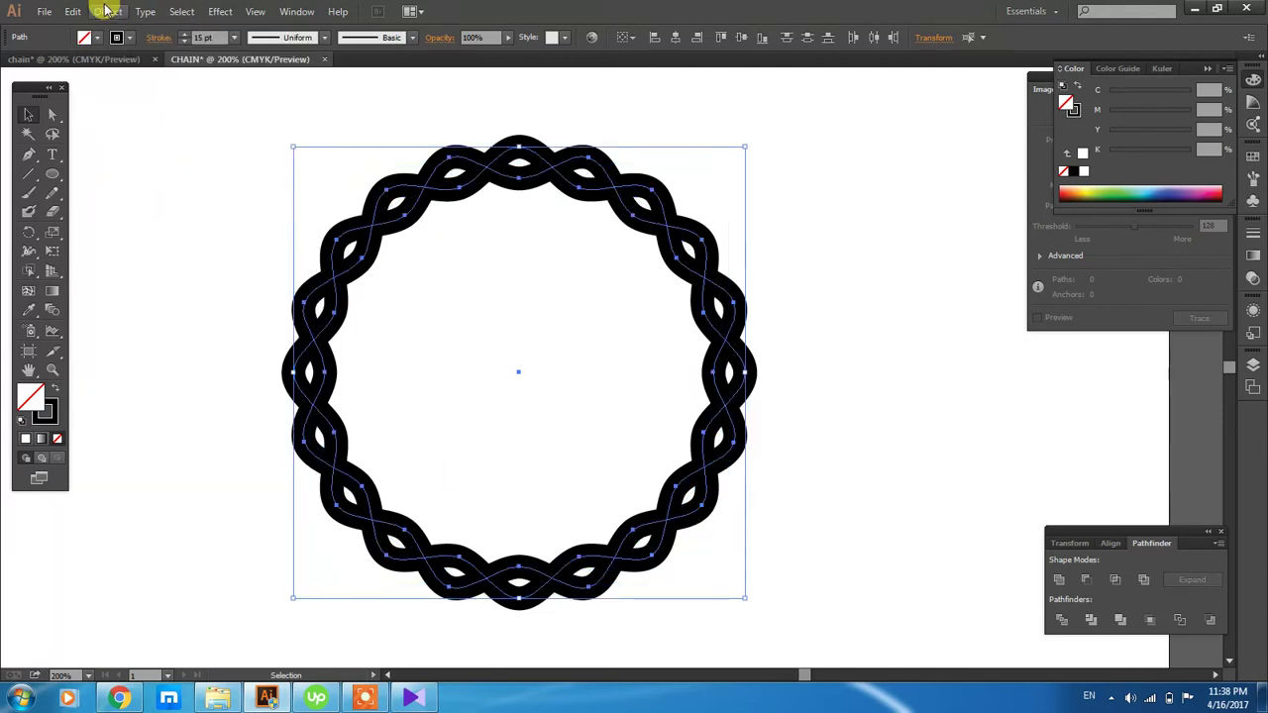
click(109, 11)
click(137, 186)
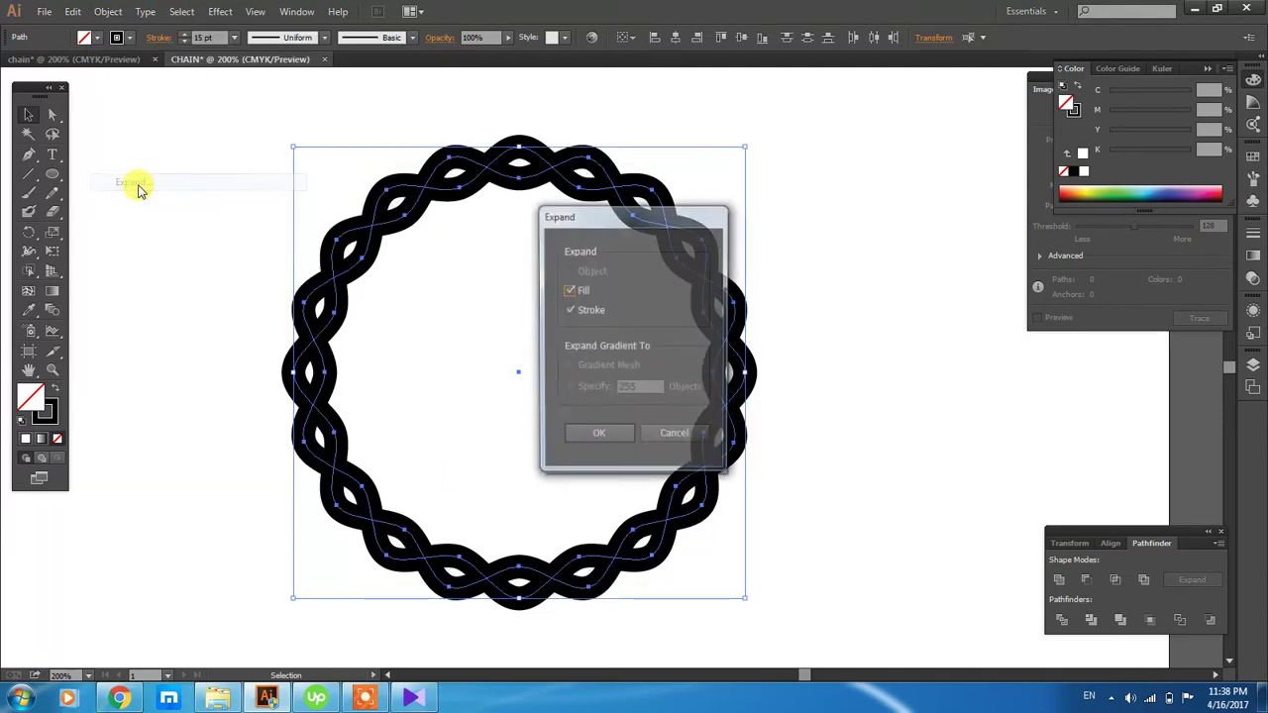
click(601, 433)
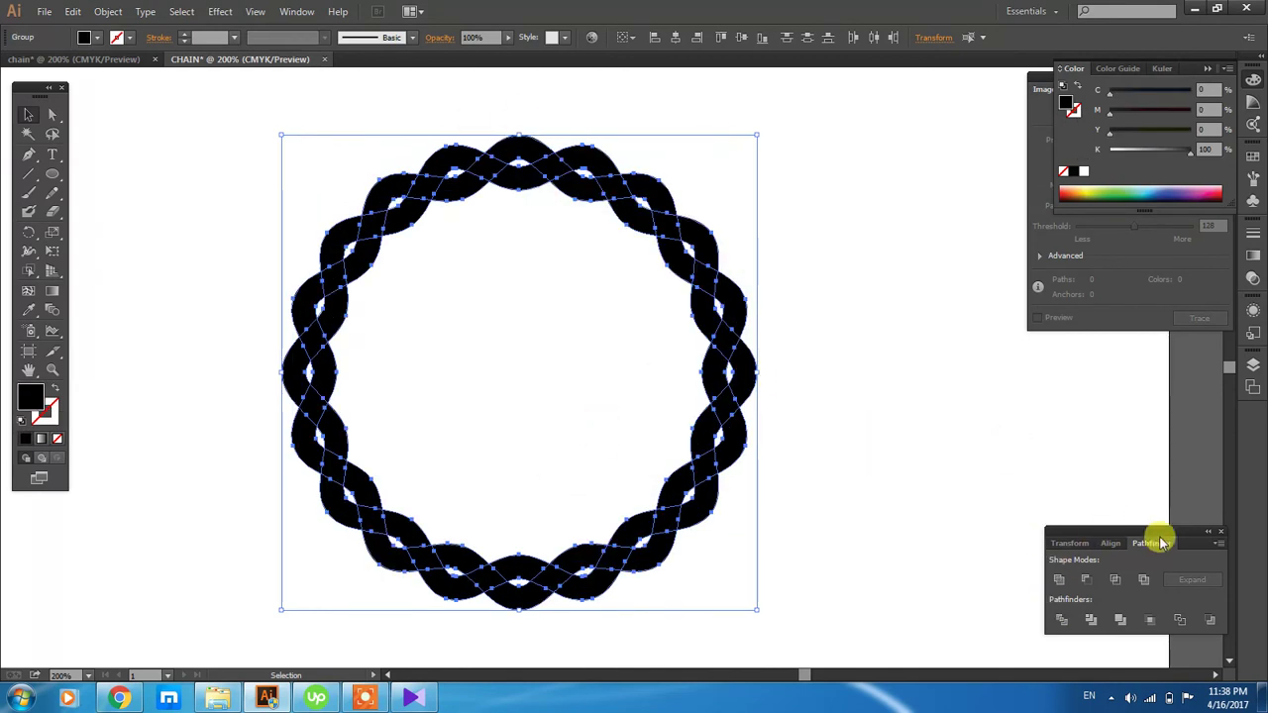
Step: Split the ring group with Pathfinder Divide at every overlap
click(296, 11)
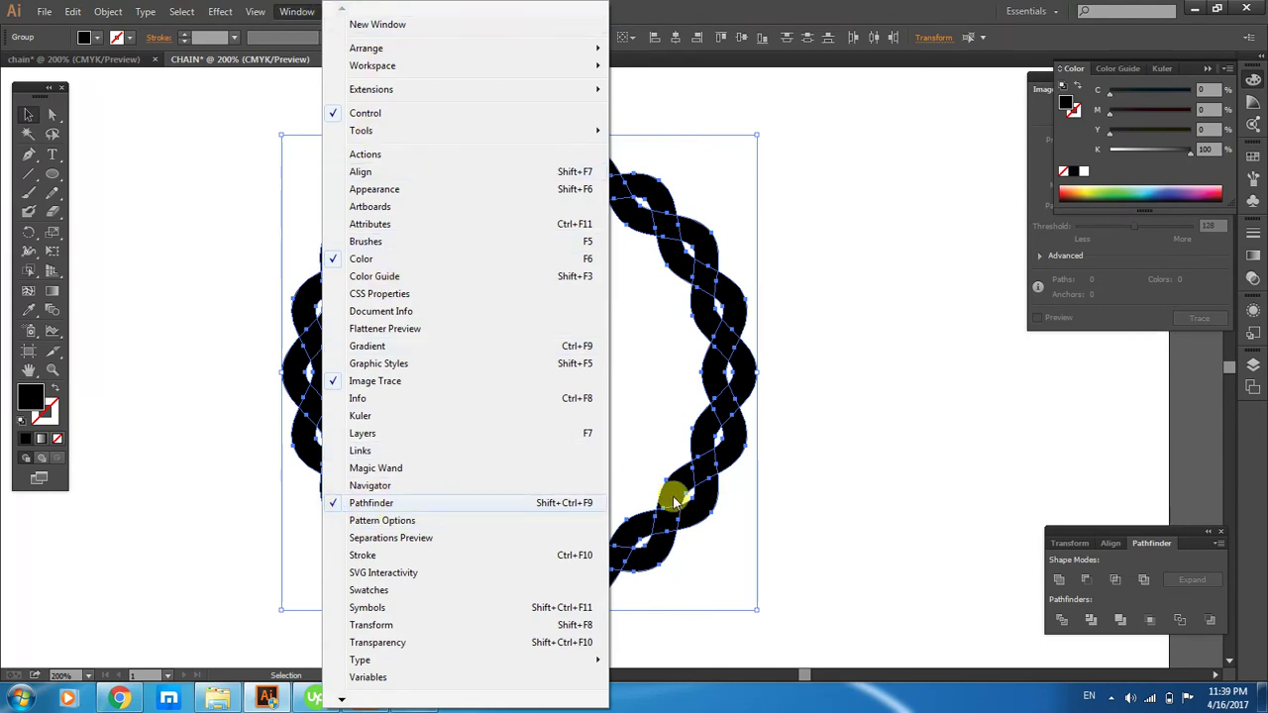
click(1184, 537)
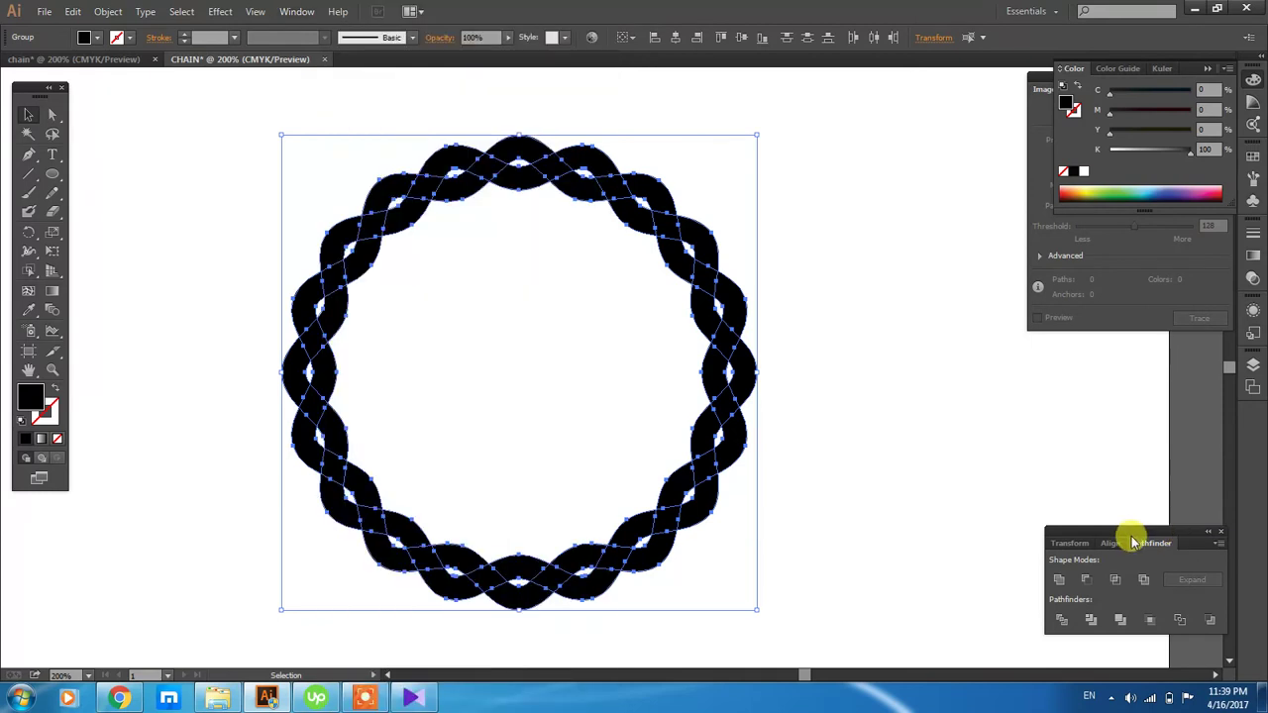
click(1066, 622)
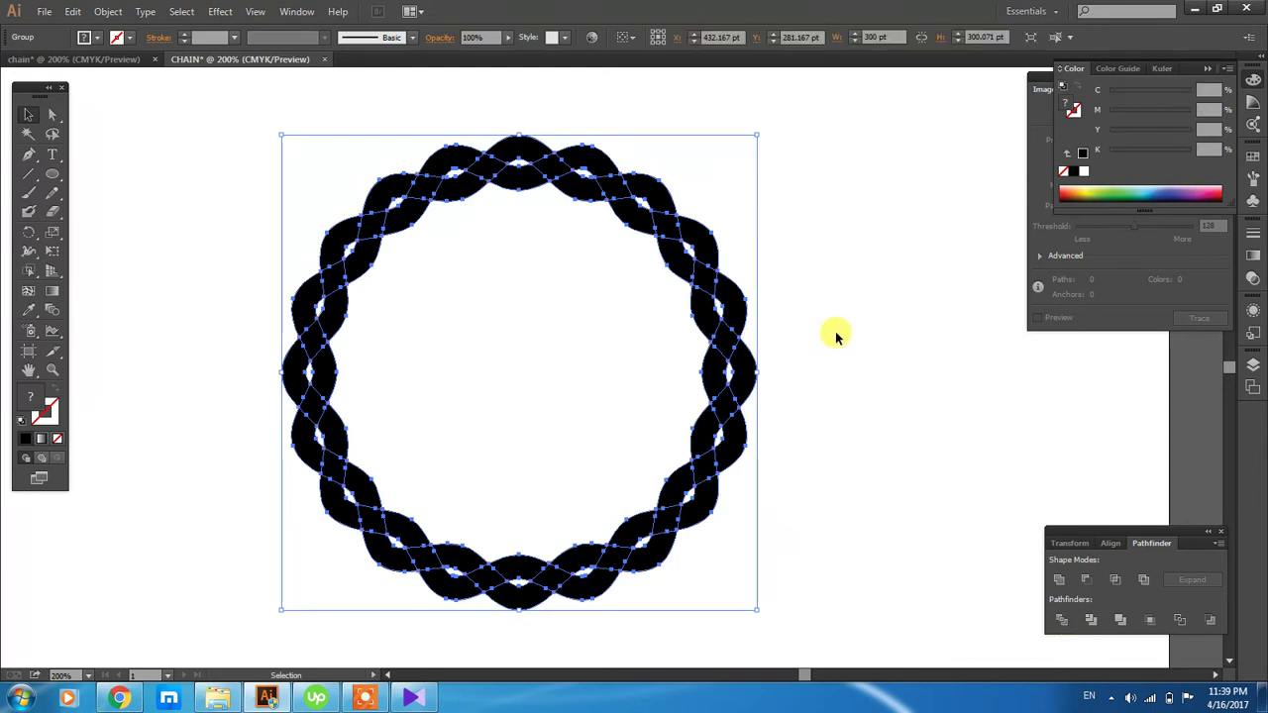
Step: Select the divided ring and merge the upper-right strand pieces with Shape Builder
click(828, 402)
drag(824, 579, 462, 252)
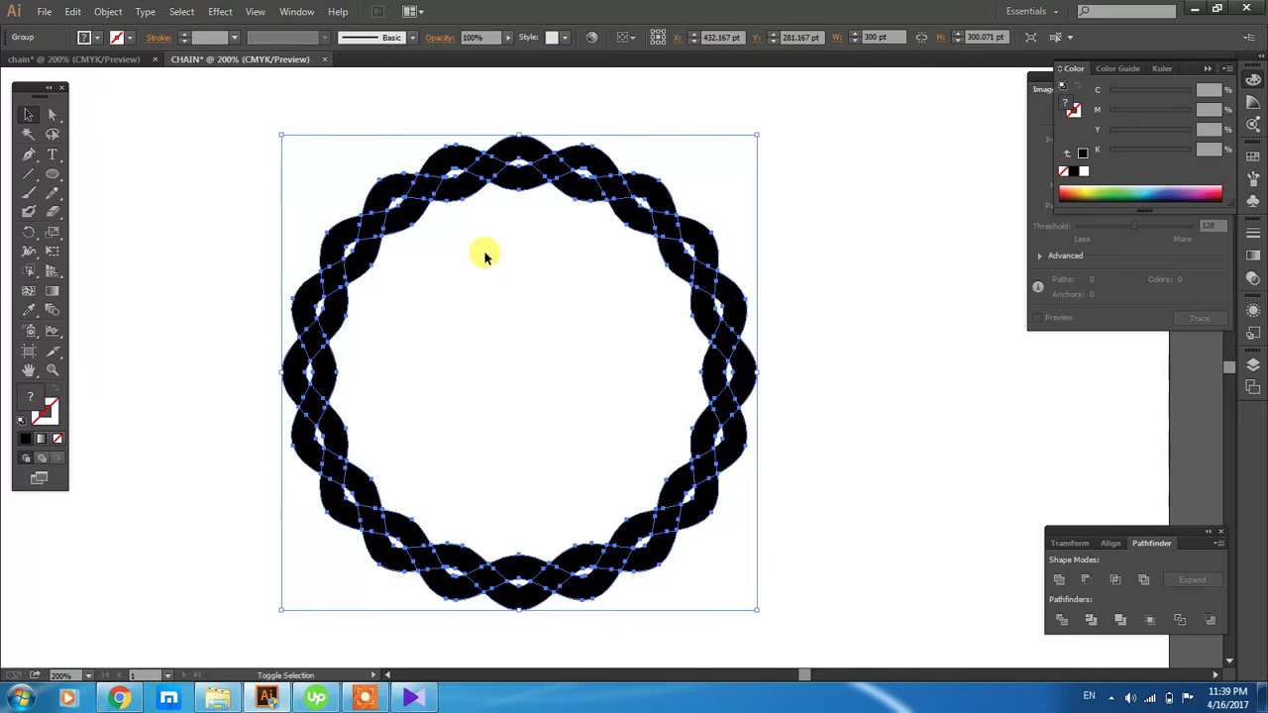
key(shift+m)
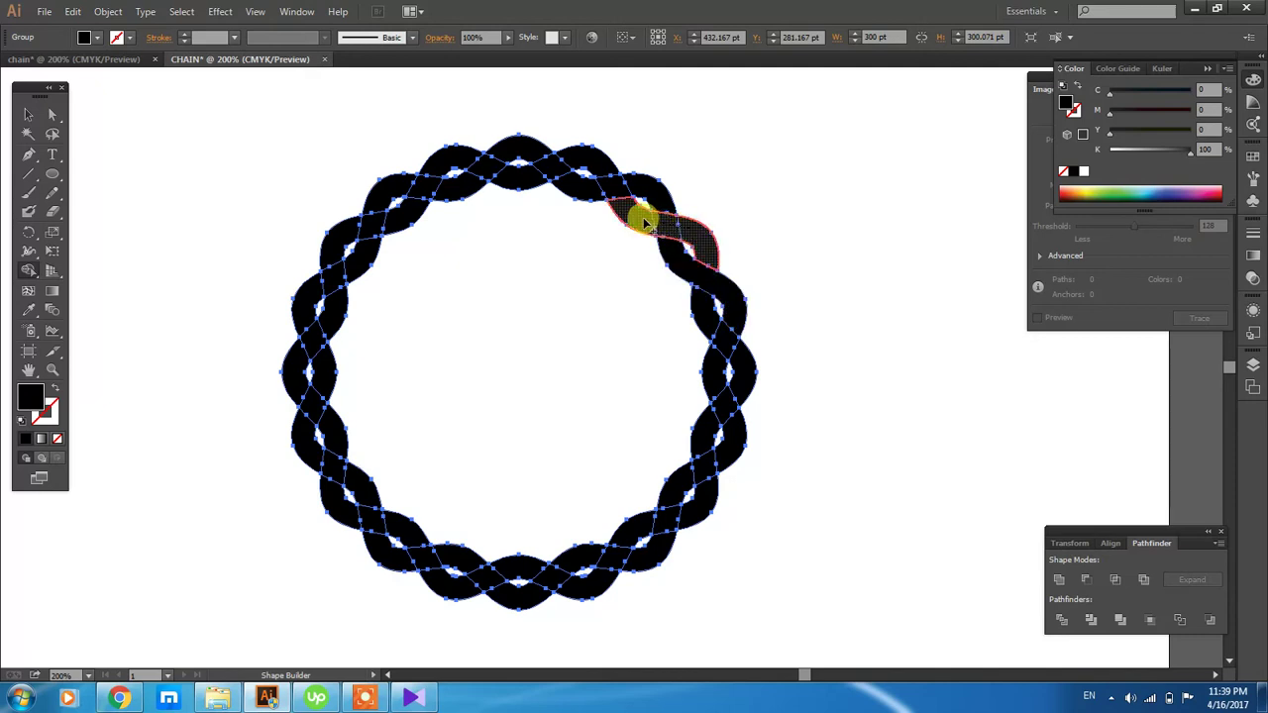
drag(644, 223, 564, 156)
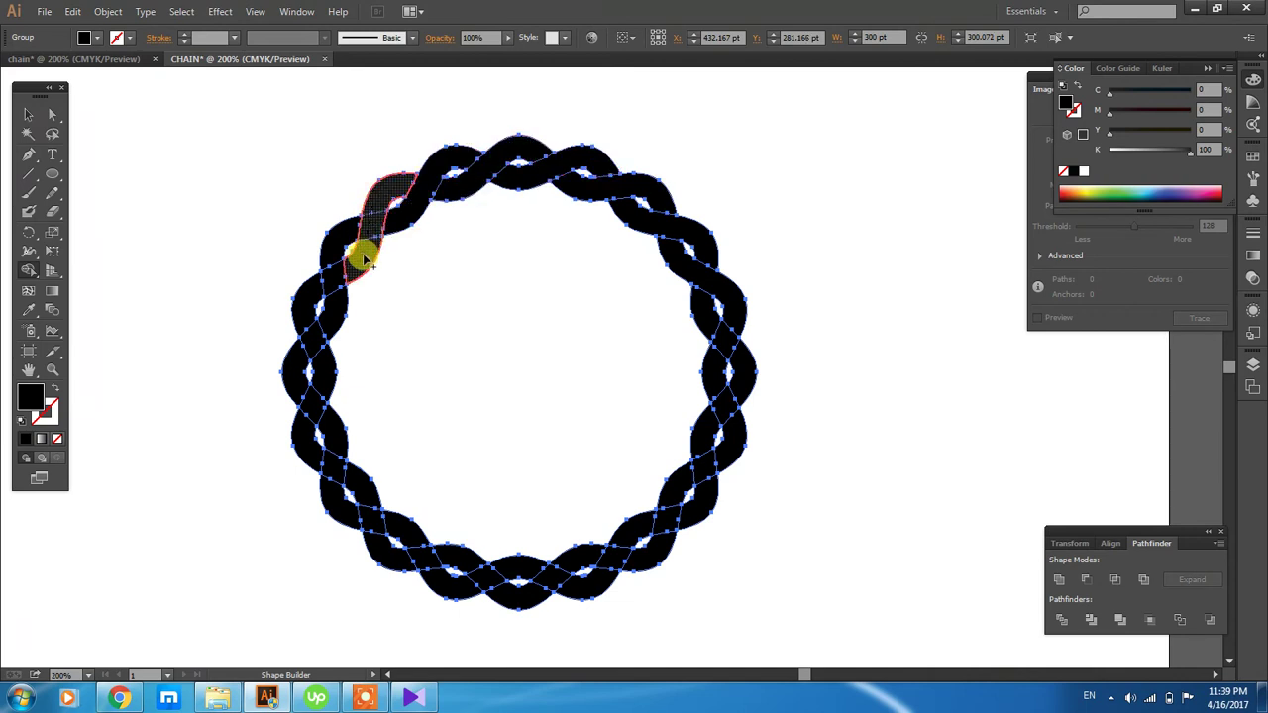
Step: Merge the strand pieces on the left, bottom-left, lower-right and right sides
click(325, 375)
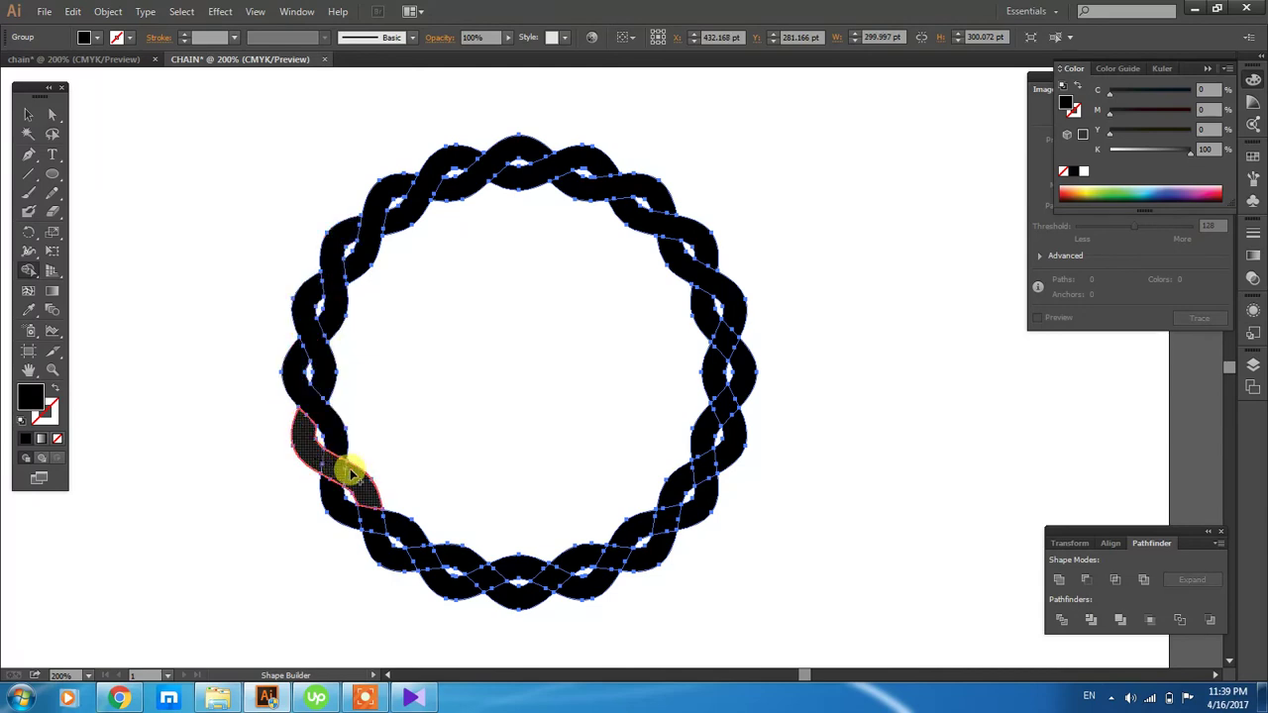
click(452, 561)
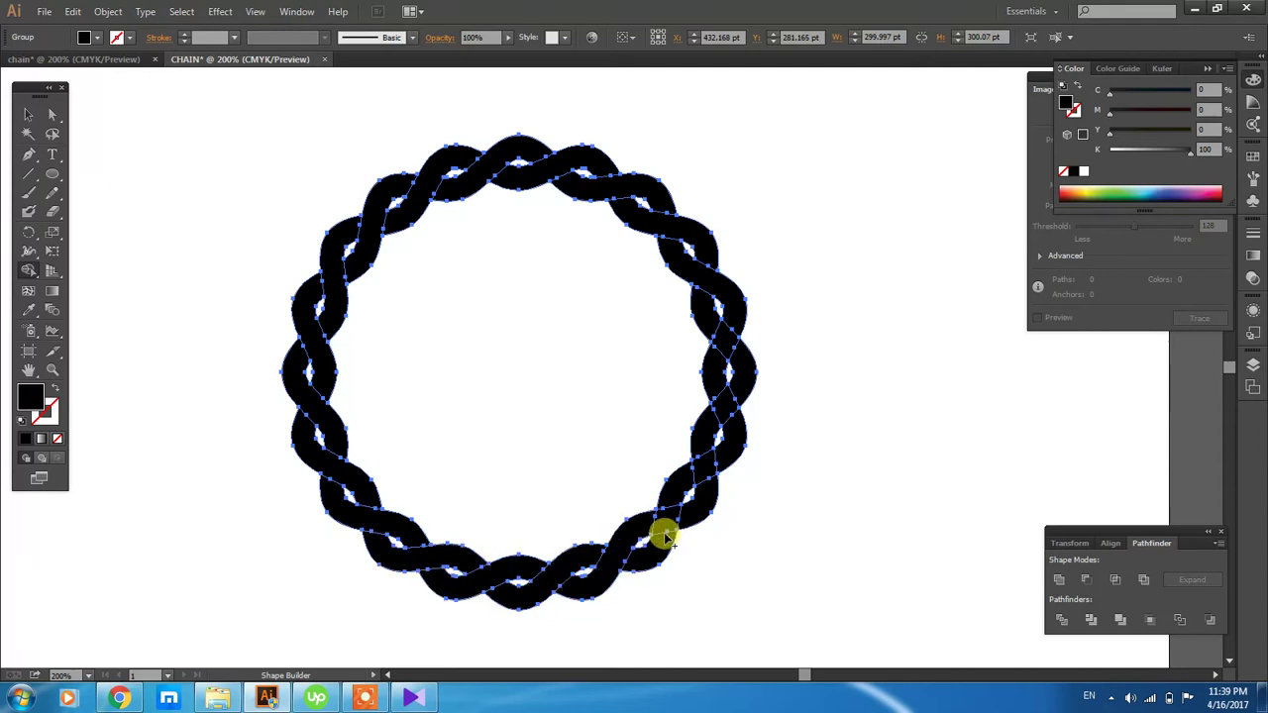
click(688, 480)
click(731, 424)
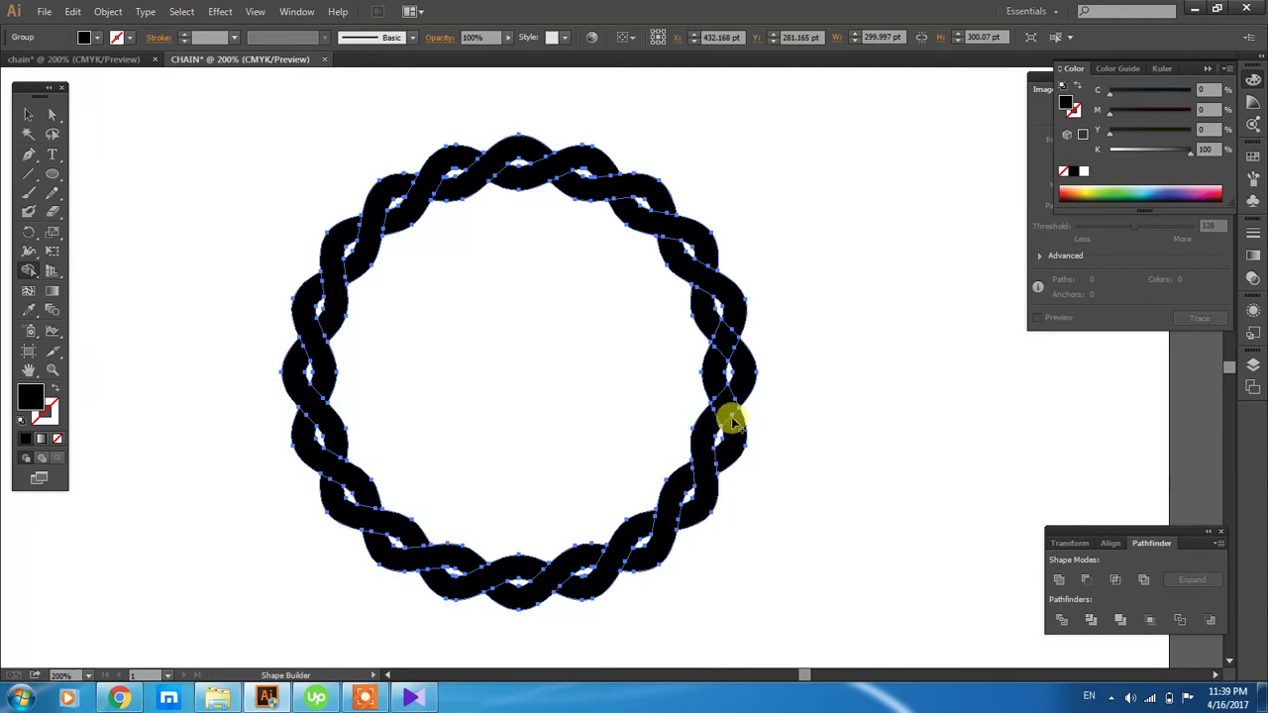
click(734, 361)
click(715, 322)
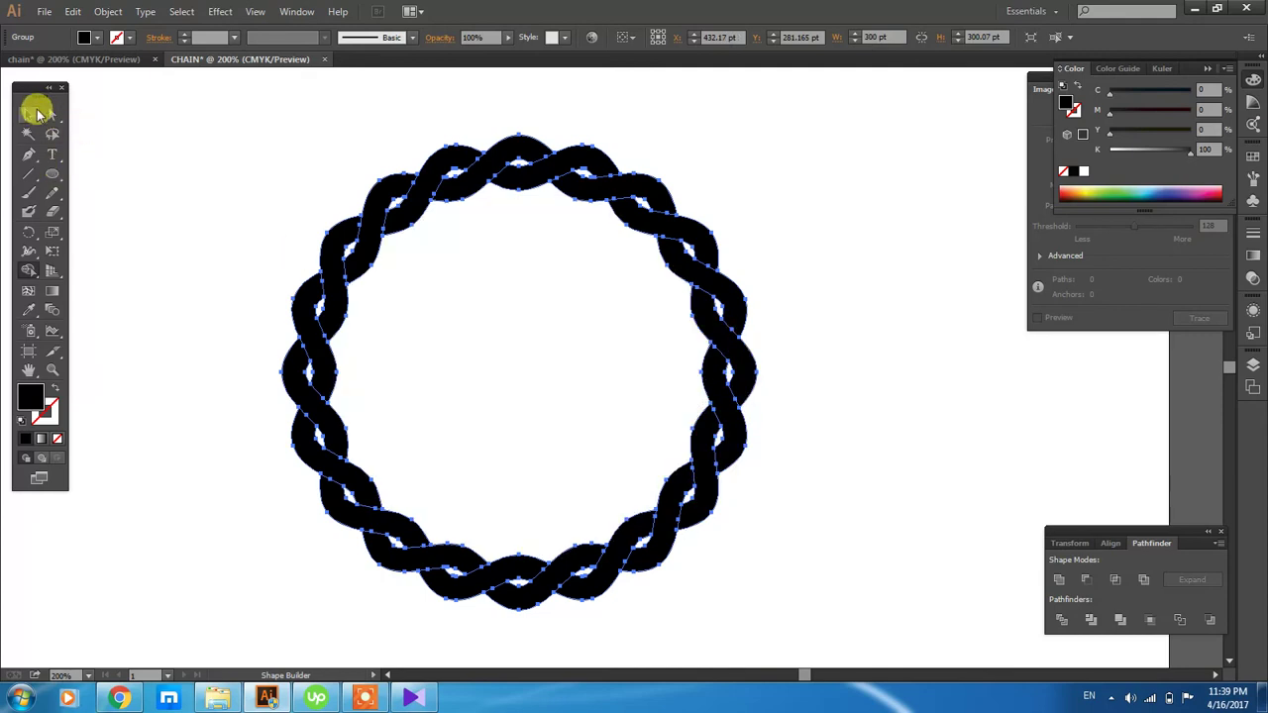
Step: Give the chain strands a black 2 pt stroke and no fill
click(27, 115)
drag(305, 113, 742, 456)
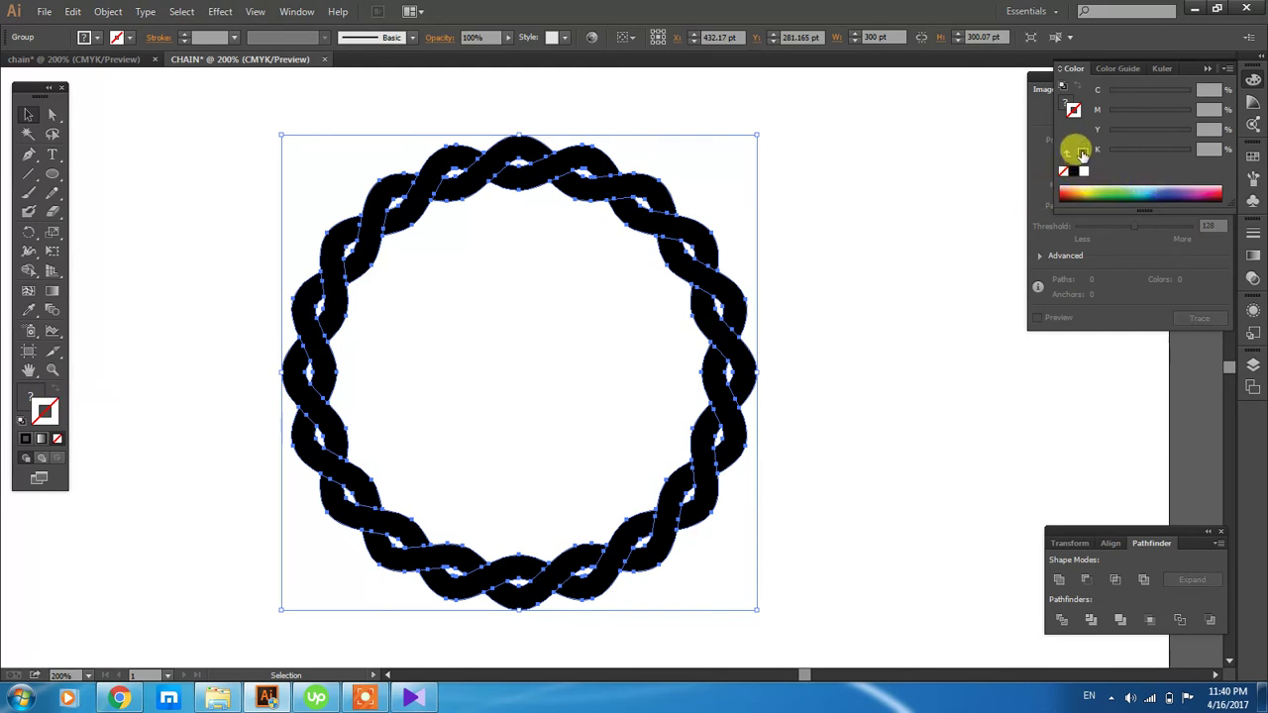
click(1083, 151)
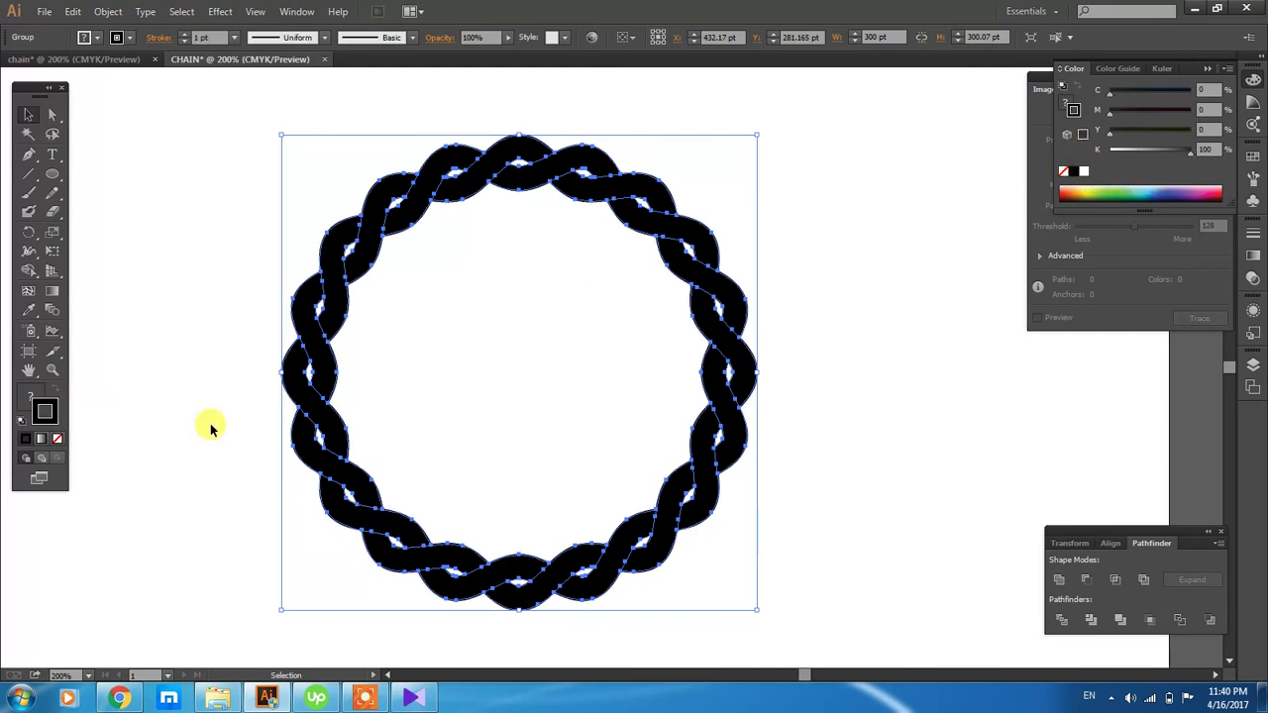
click(1062, 171)
drag(826, 489, 315, 161)
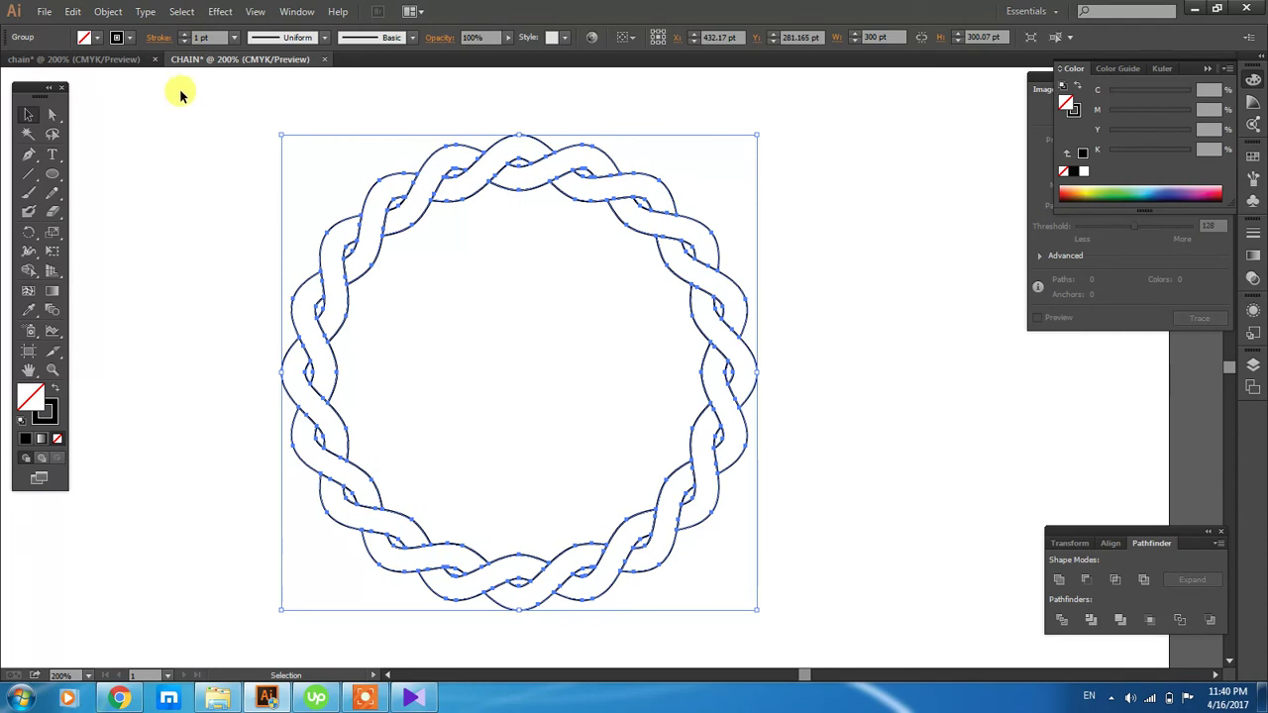
click(184, 35)
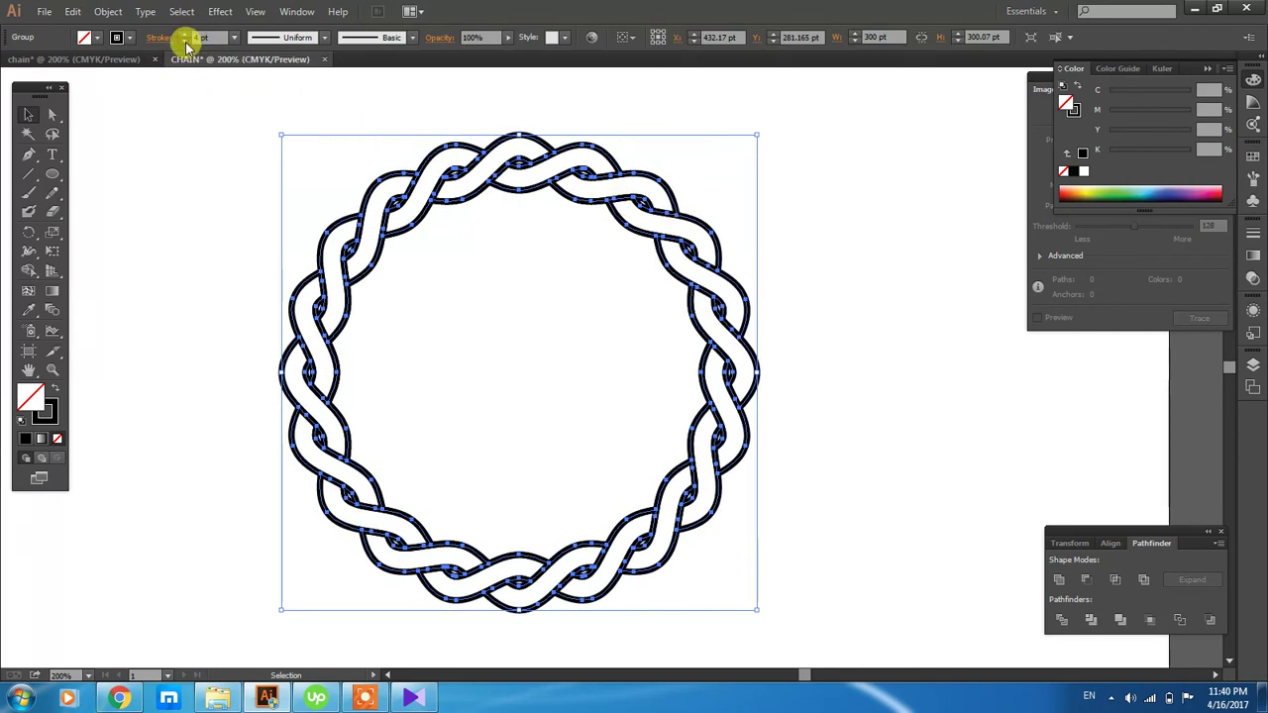
click(184, 41)
click(185, 42)
click(896, 351)
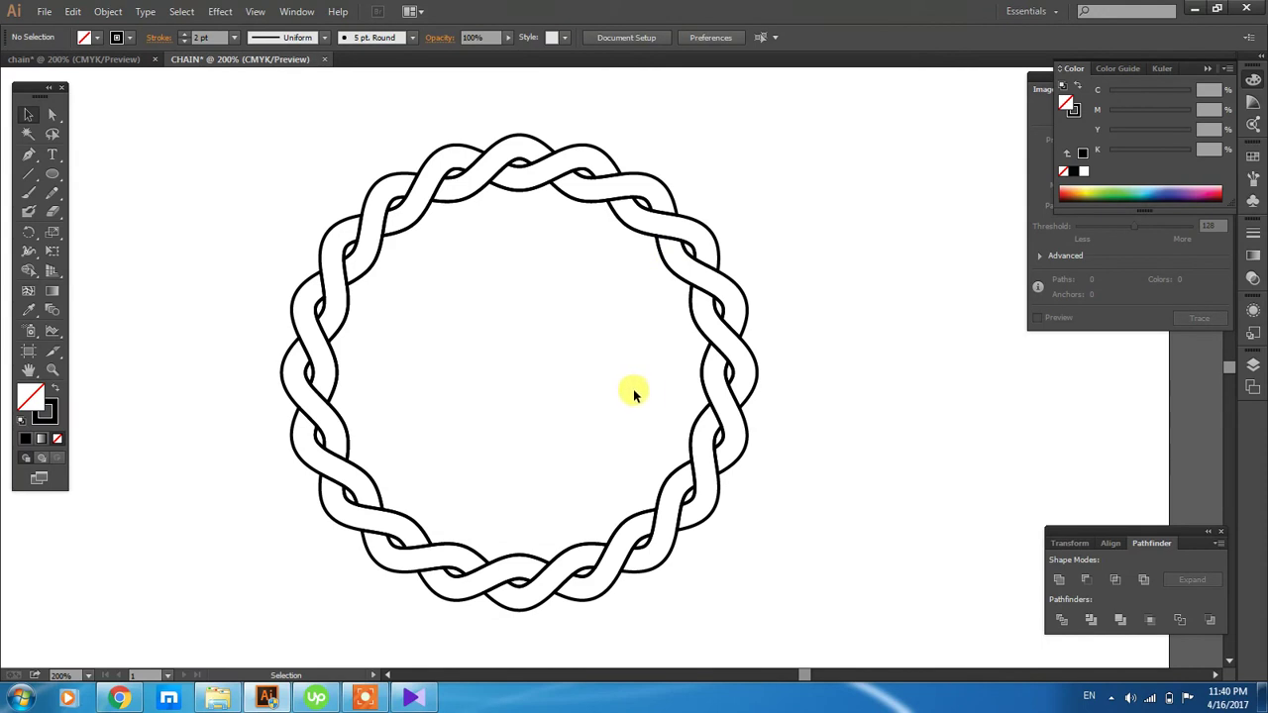
Step: Fill the strands teal and set the inner circle's fill to None
click(710, 233)
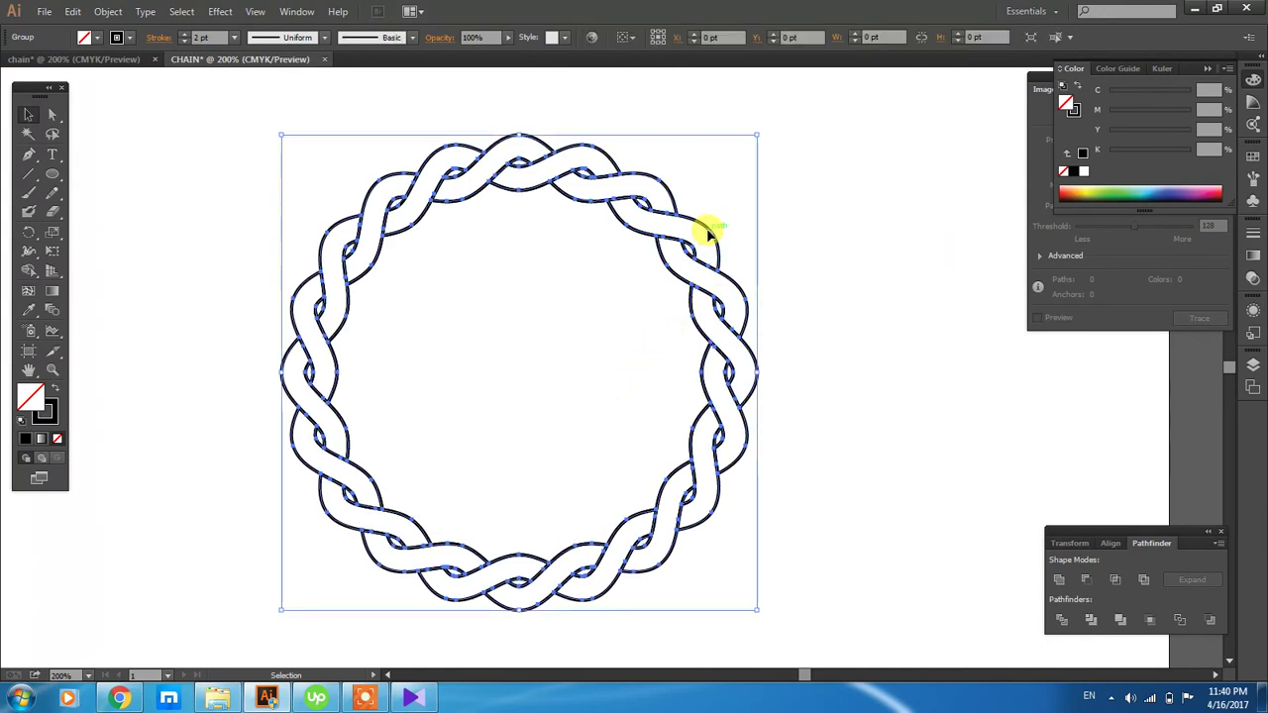
click(1142, 188)
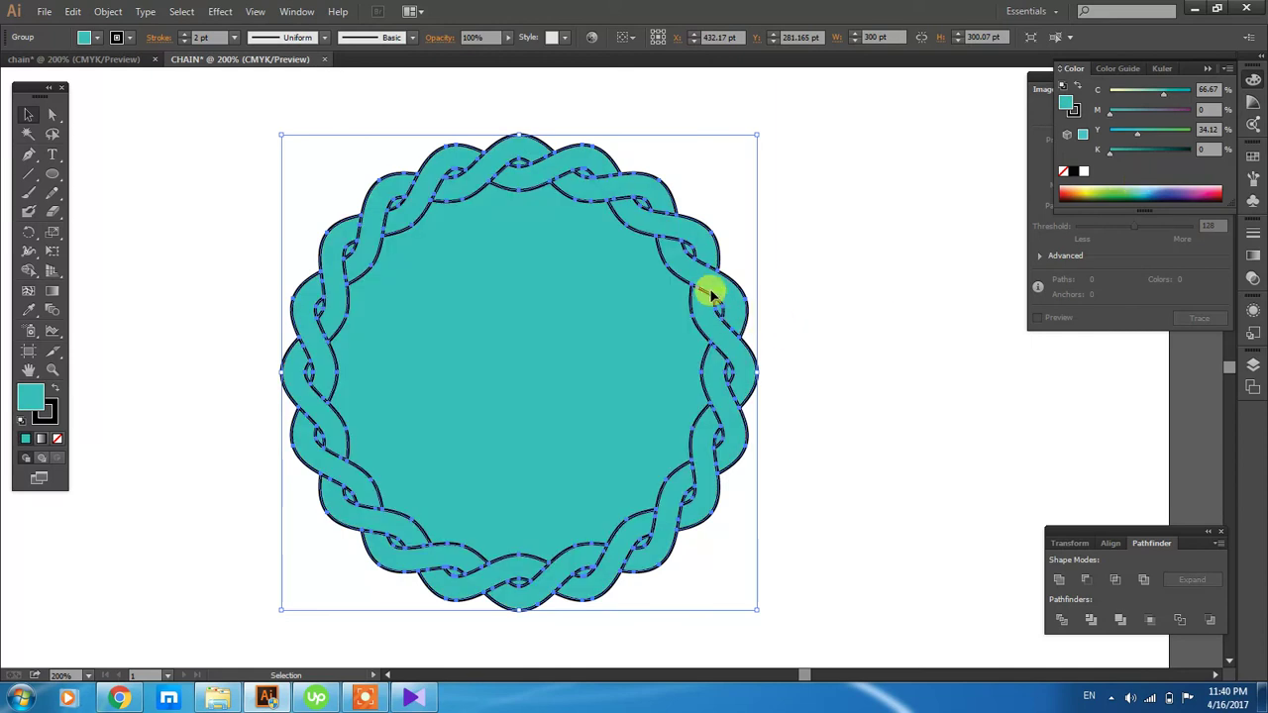
click(52, 114)
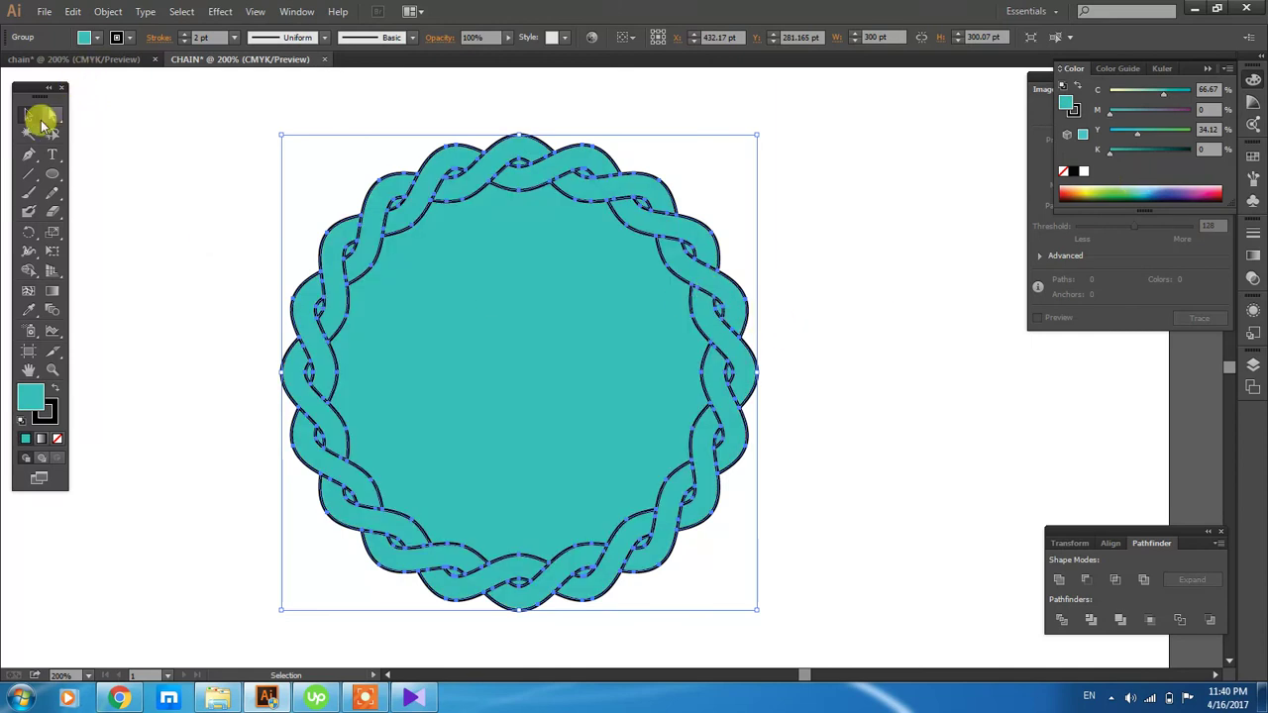
click(616, 347)
click(574, 371)
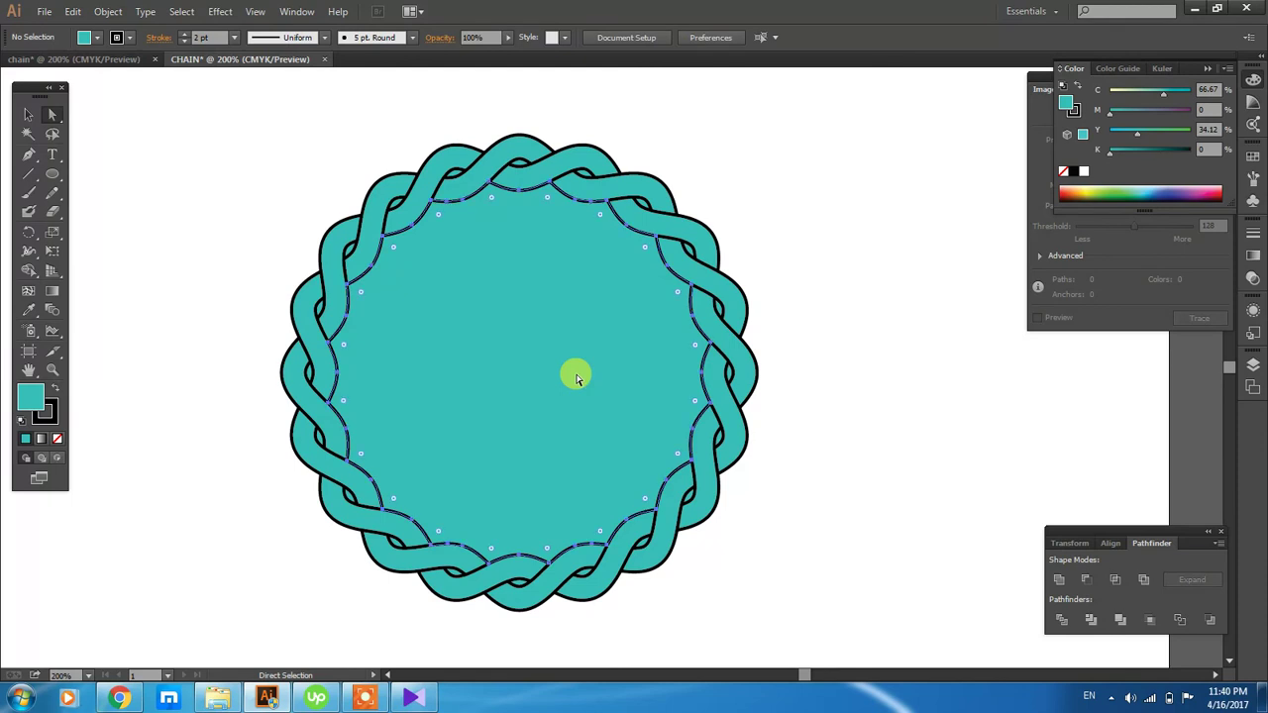
click(1062, 172)
click(27, 115)
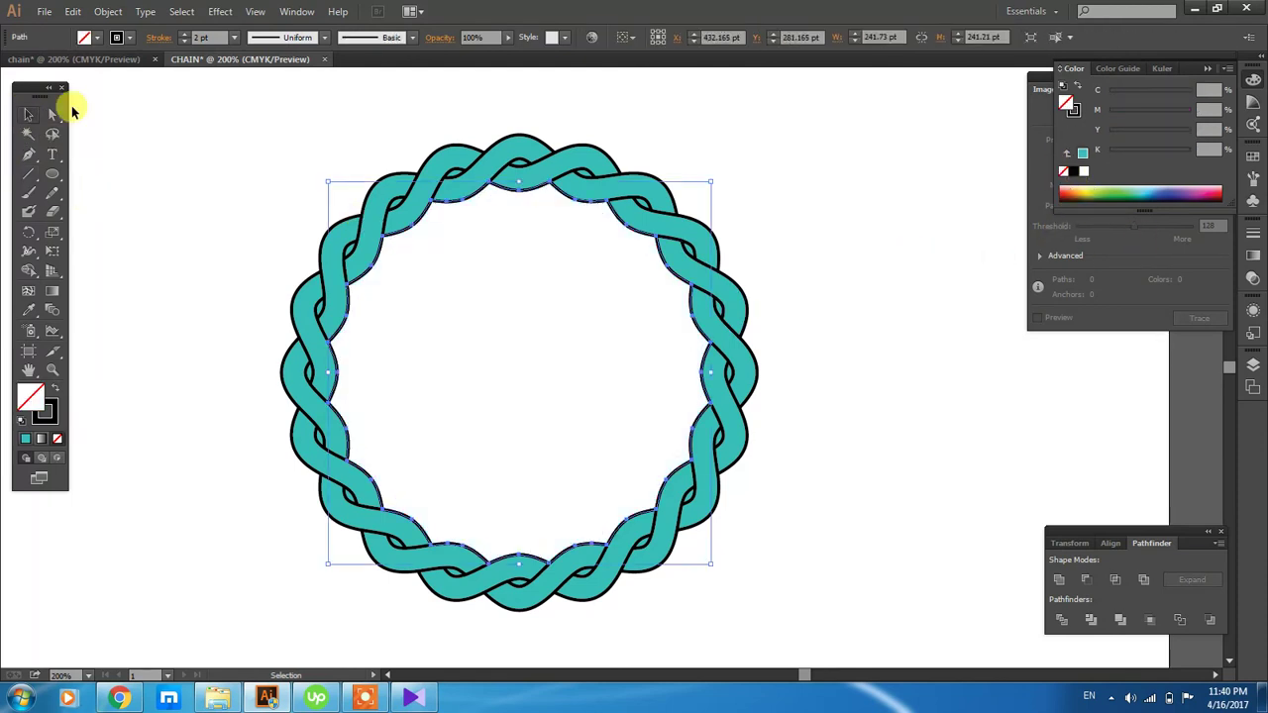
click(778, 232)
Step: Set the fill of the strand piece at the top of the ring to None
key(a)
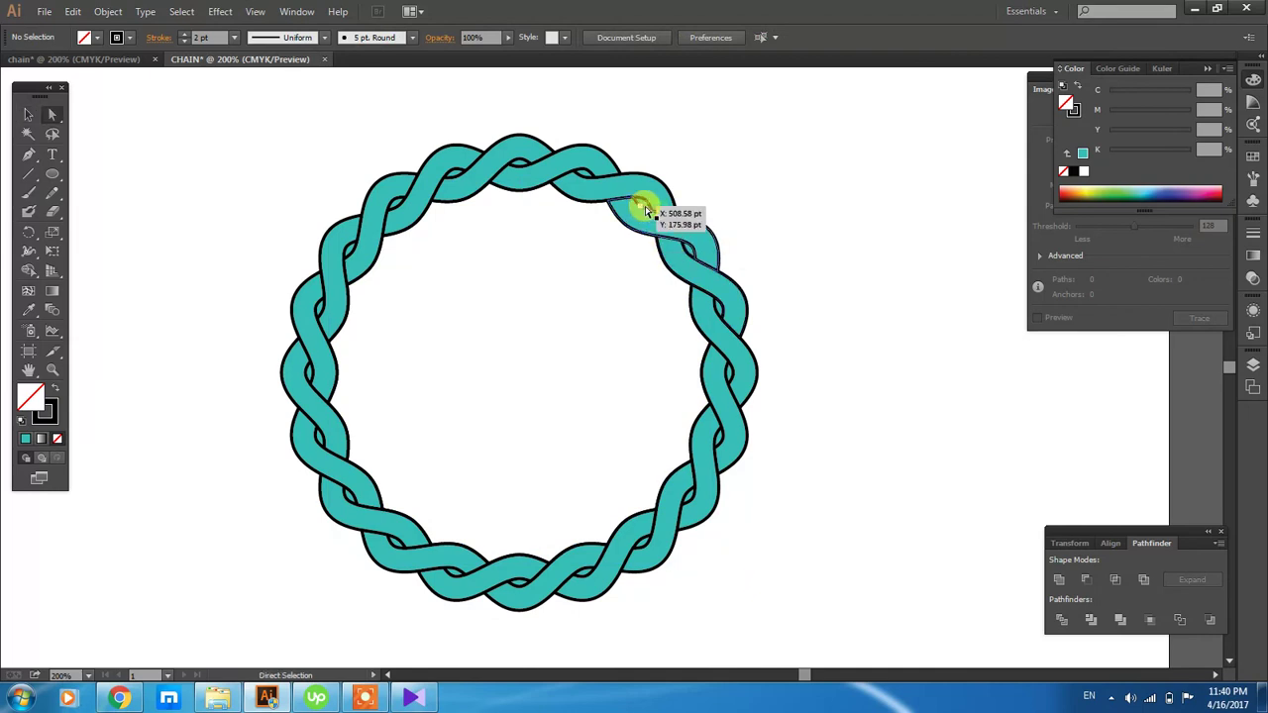
click(644, 206)
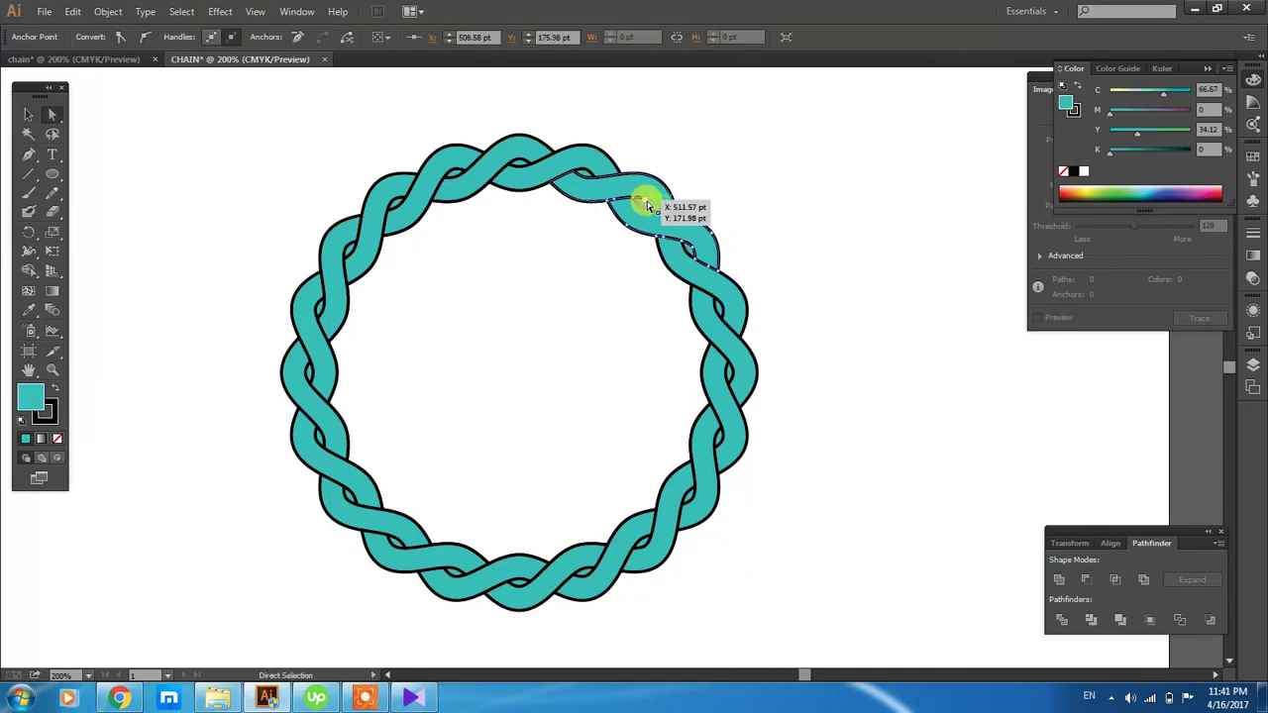
scroll(646, 205, up, 1)
click(645, 204)
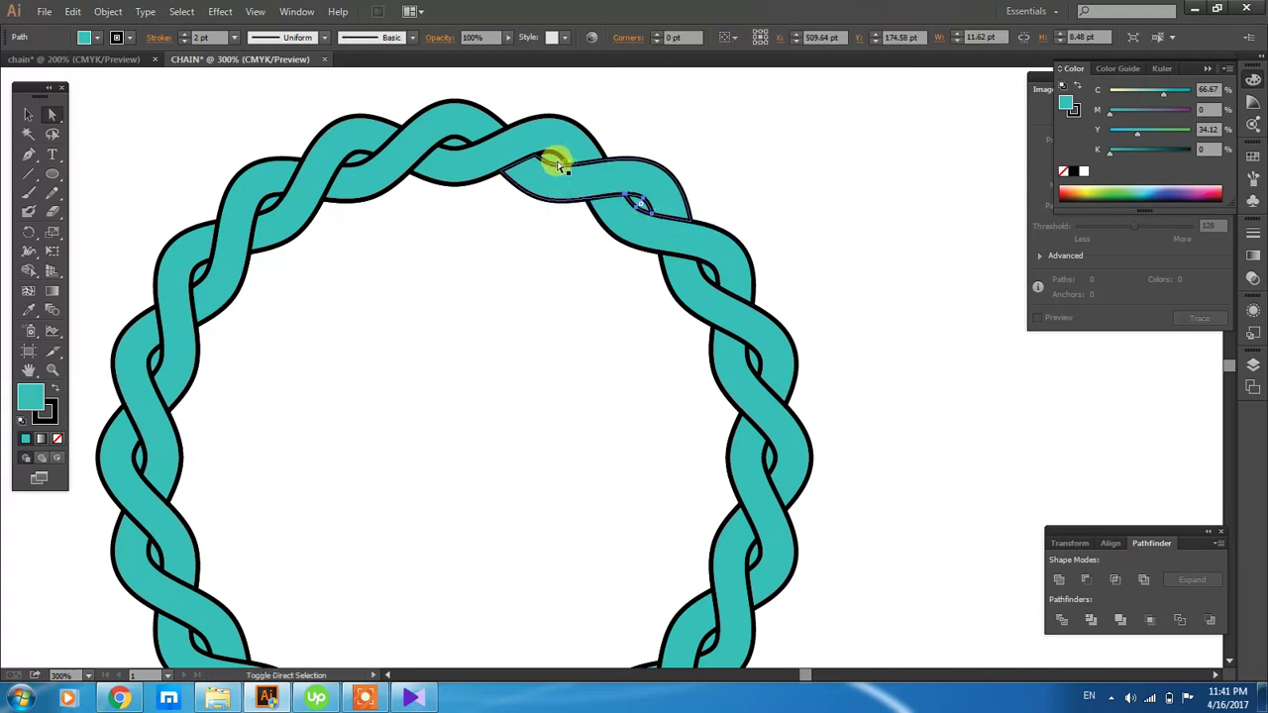
click(468, 145)
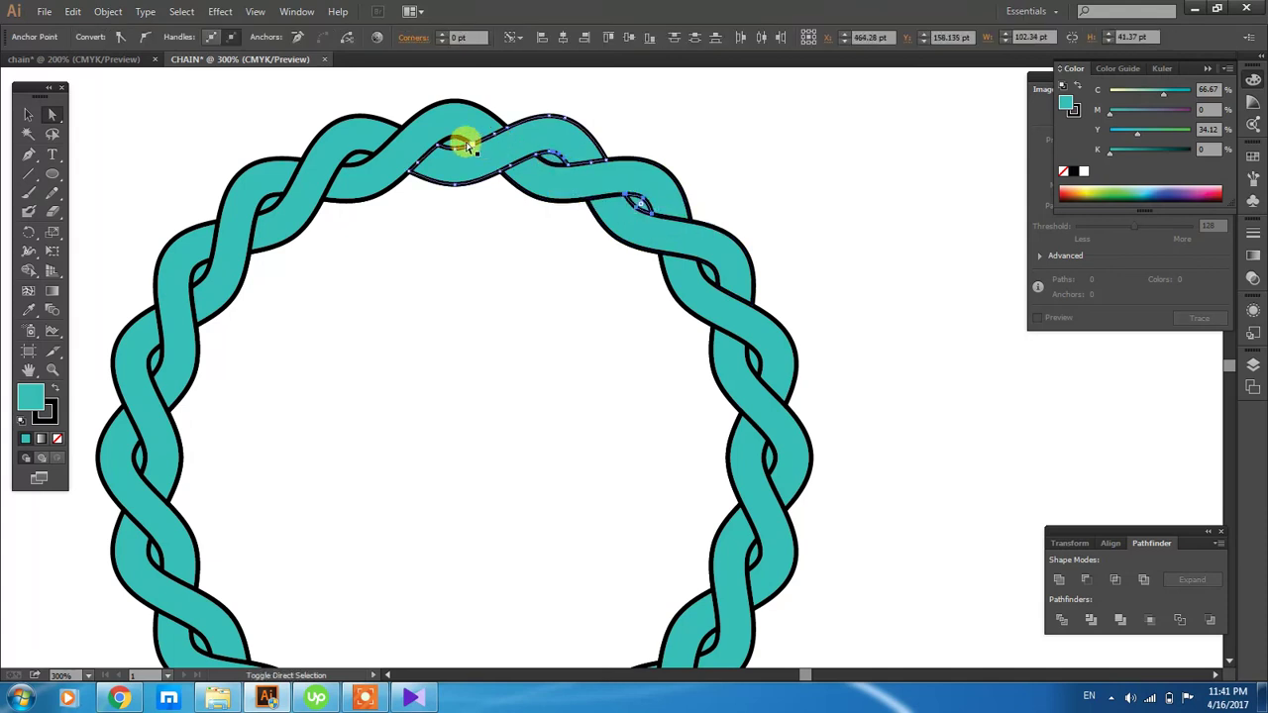
click(552, 129)
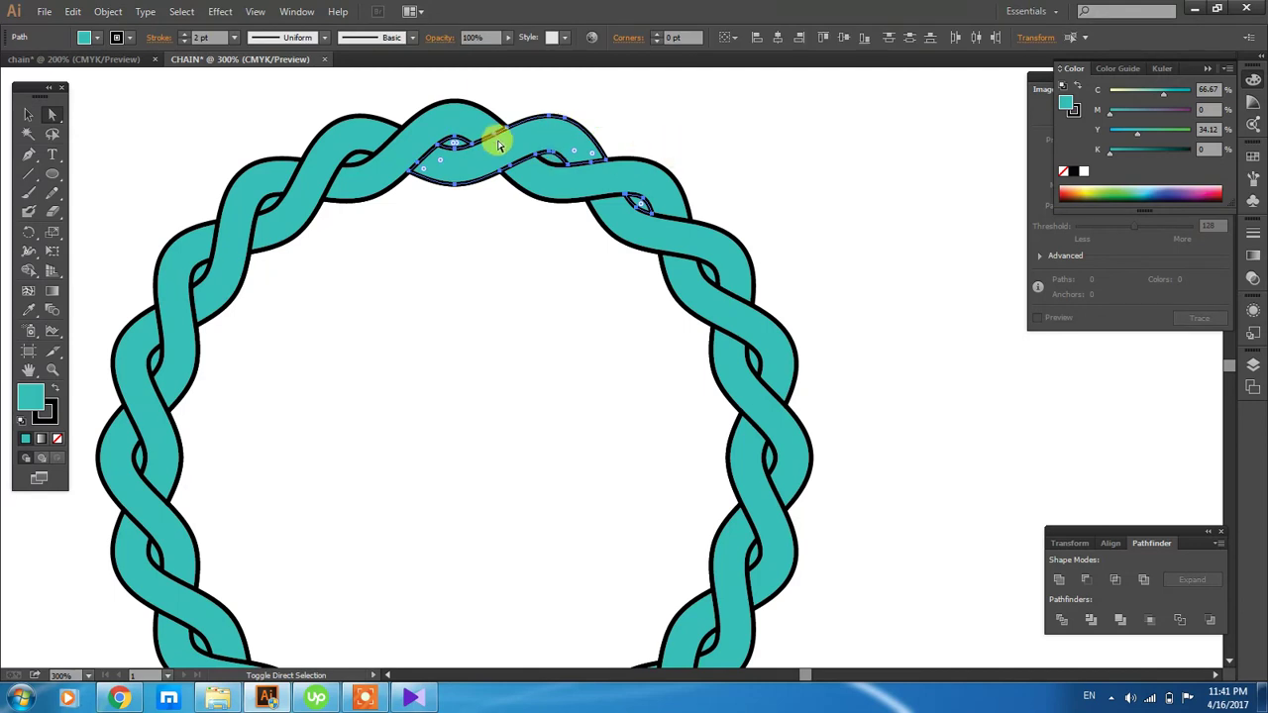
click(553, 157)
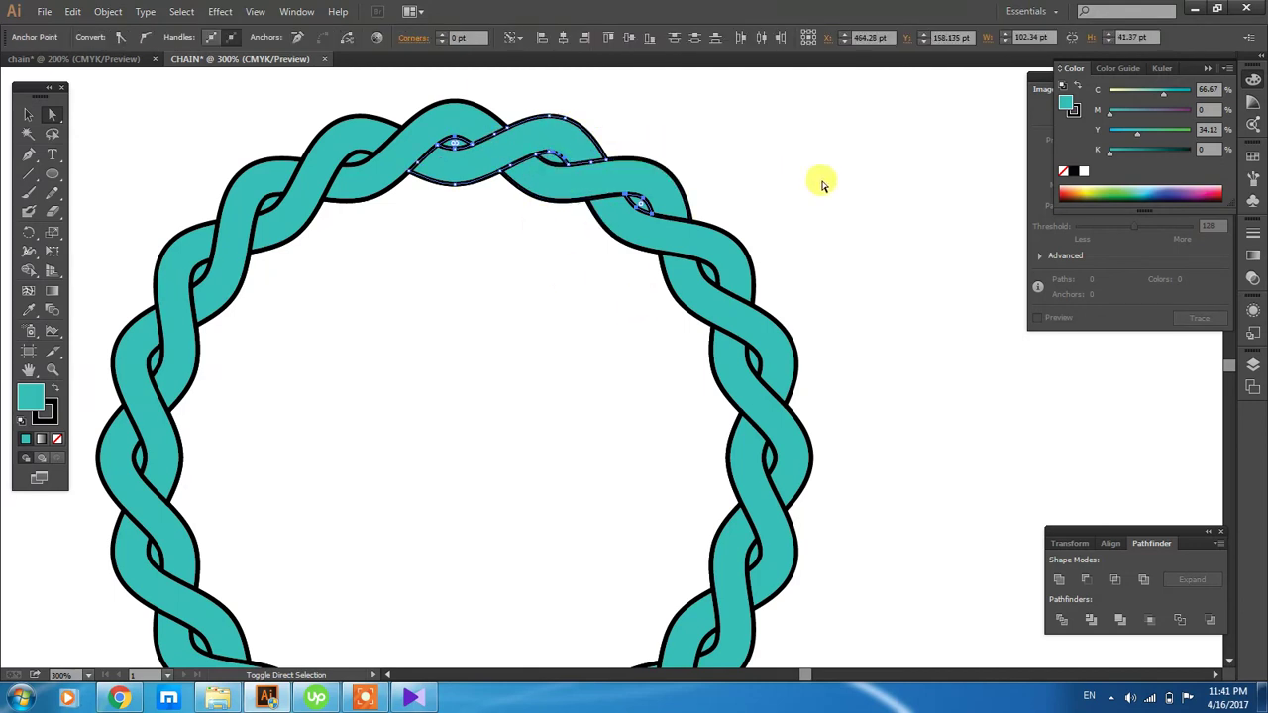
click(494, 156)
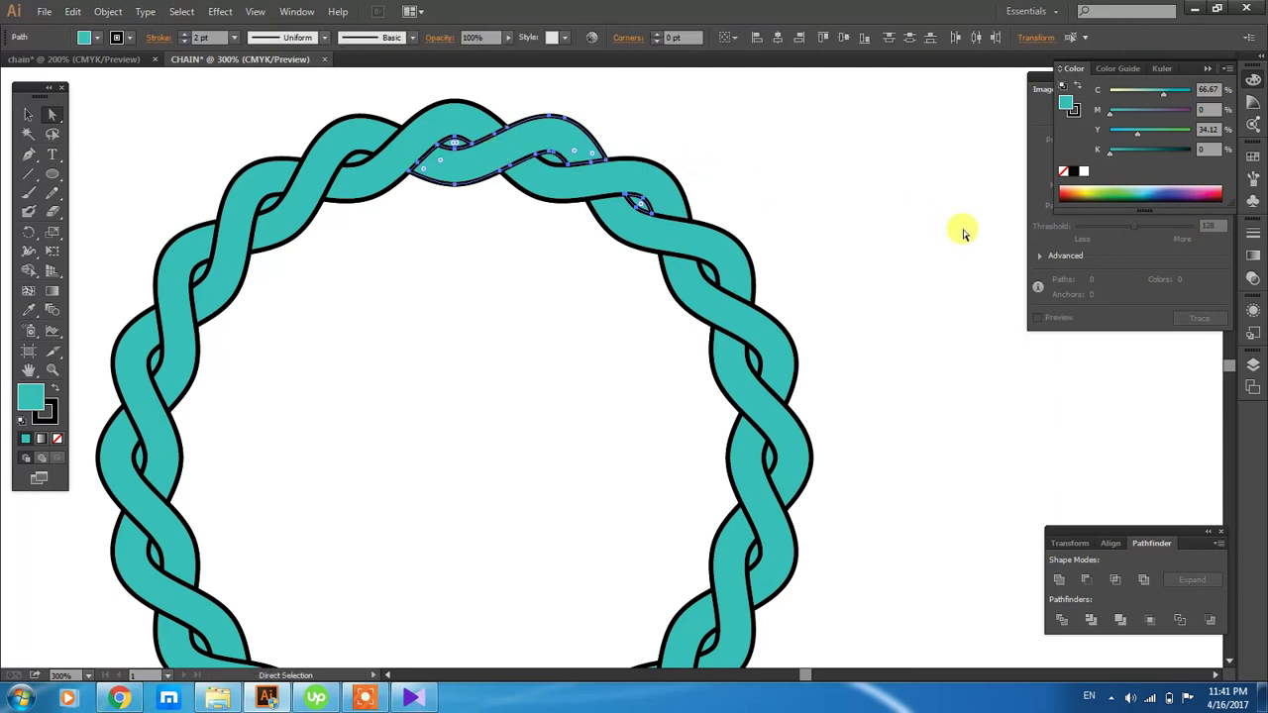
click(1064, 171)
click(730, 187)
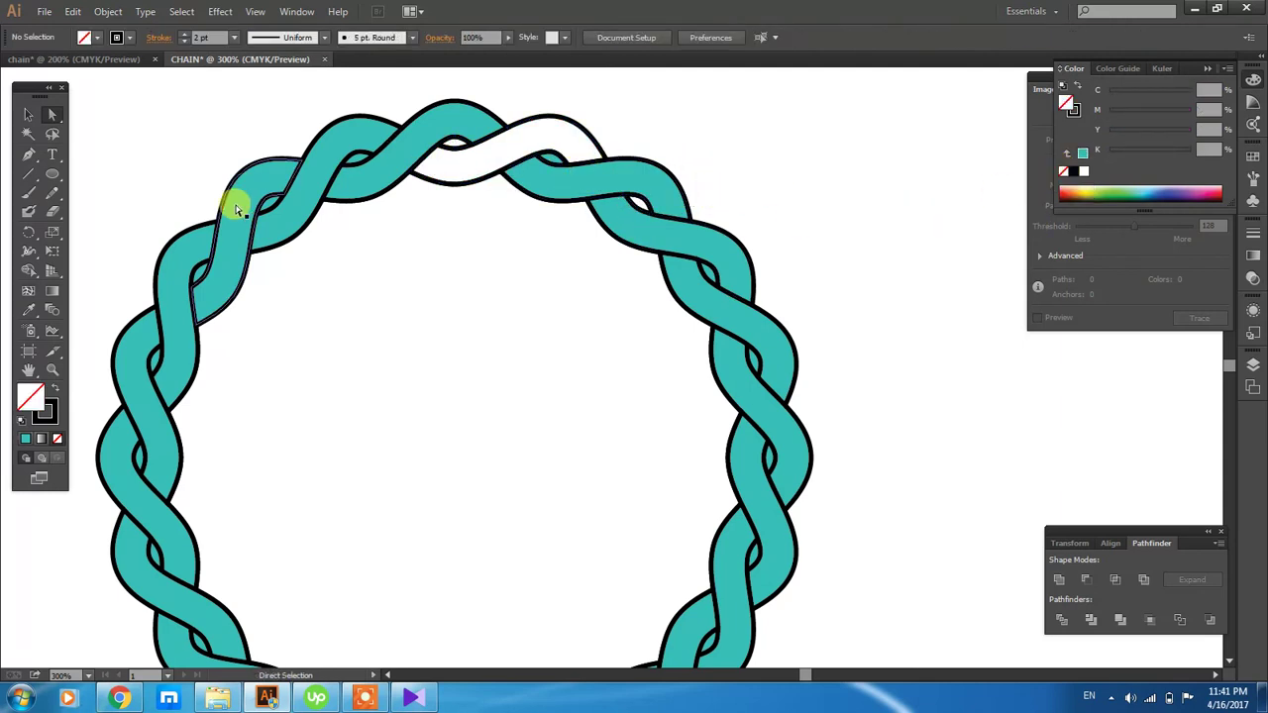